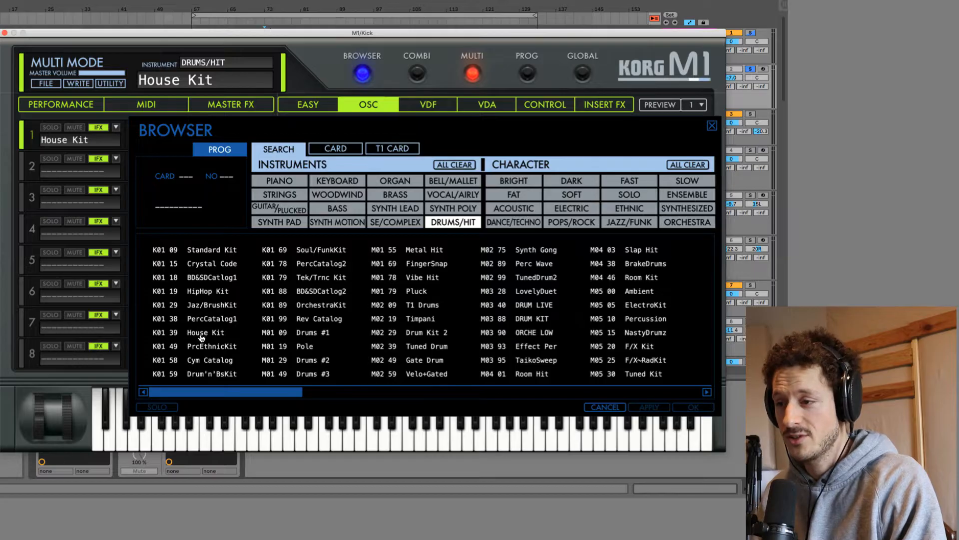
Load the House Kit drum program into the kick's M1, show its Easy page and play the arrangement.
{"action": "double_click", "coordinate": [199, 334]}
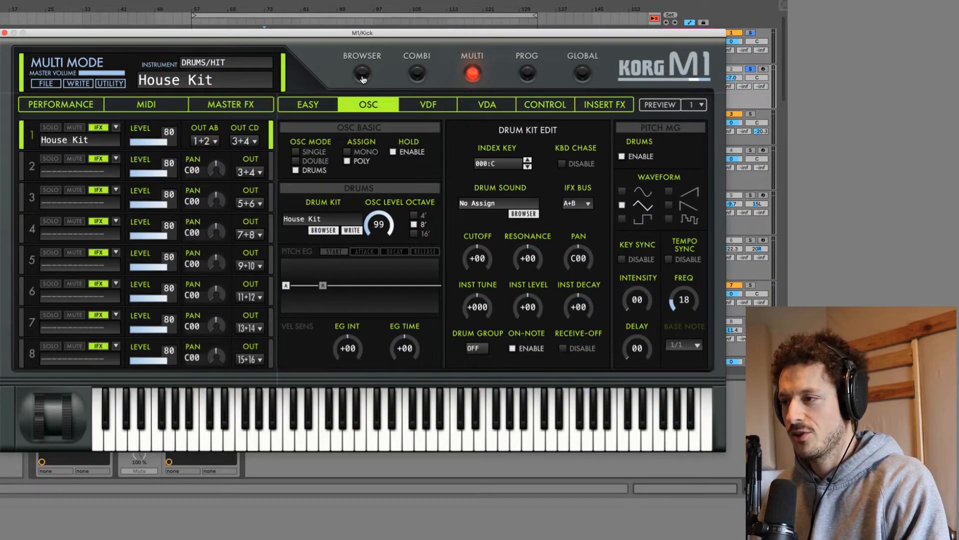
{"action": "left_click", "coordinate": [307, 104]}
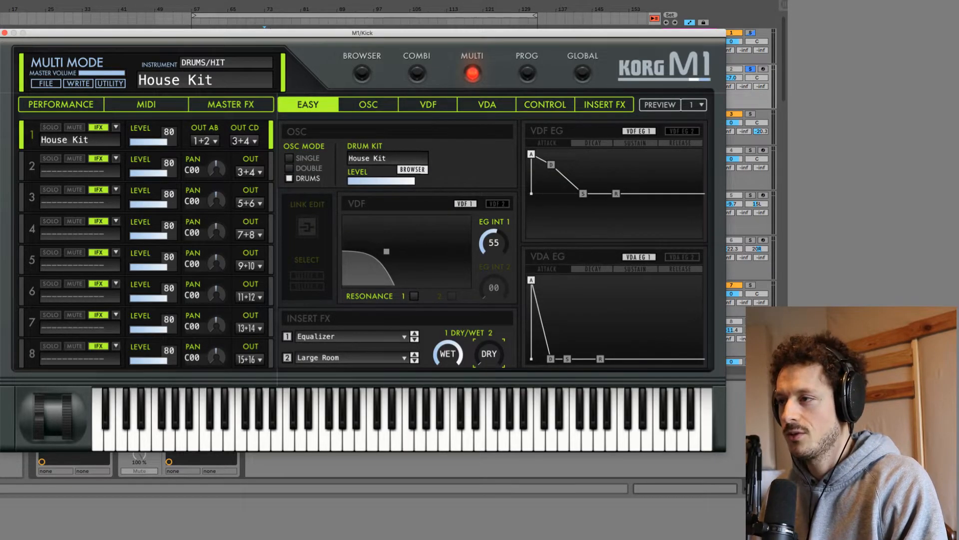
{"action": "key", "text": "space"}
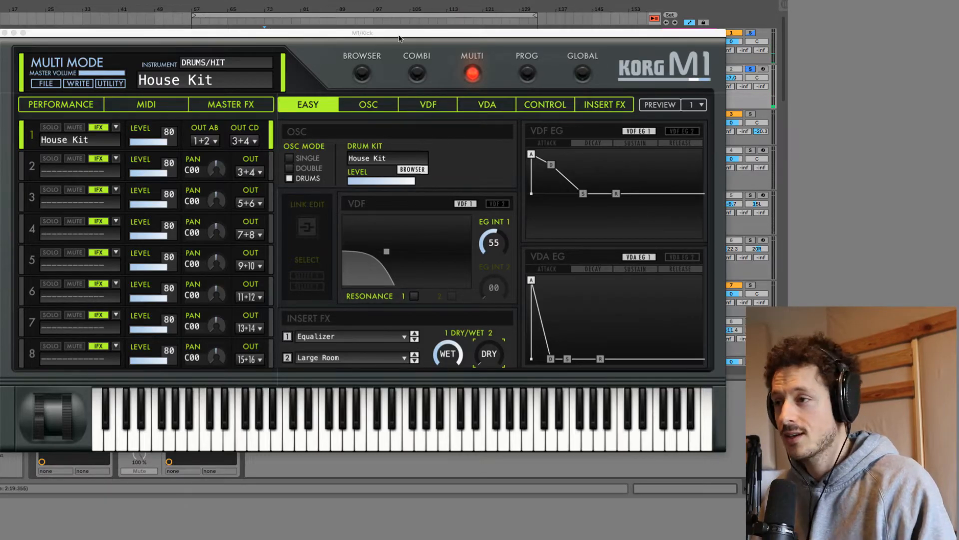
Close the M1 and compare the kick with its Pro-Q 3 equalizer bypassed and active during playback.
{"action": "left_click", "coordinate": [5, 33]}
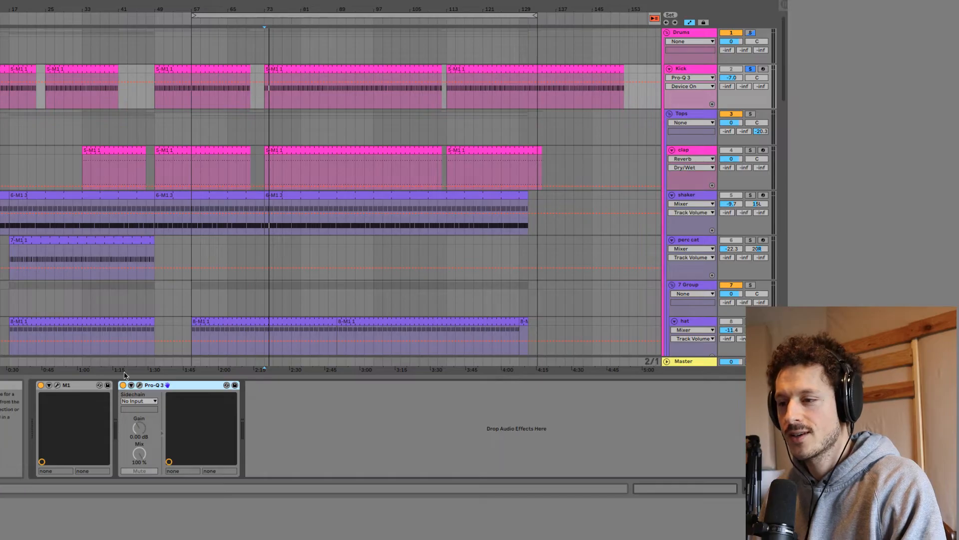
{"action": "left_click", "coordinate": [139, 385]}
{"action": "left_click", "coordinate": [124, 385]}
{"action": "key", "text": "space"}
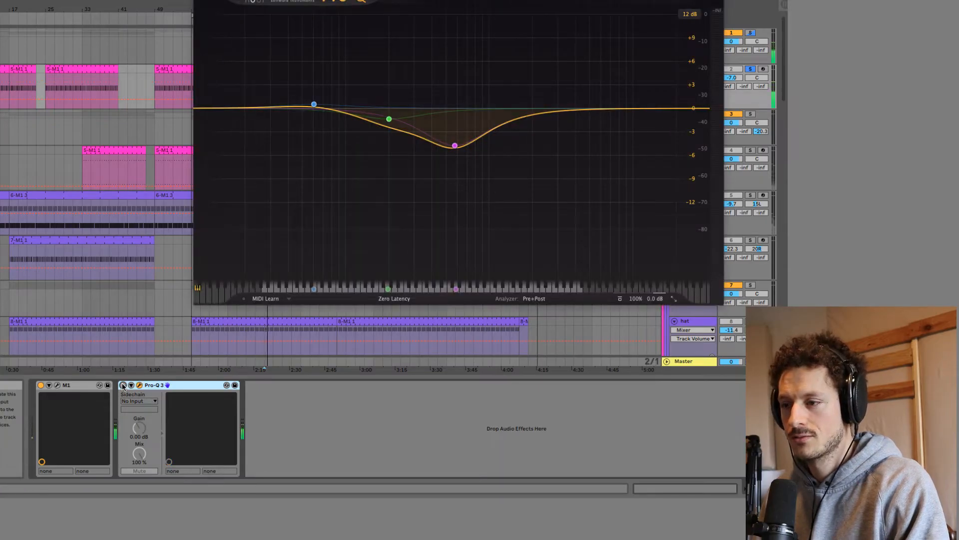
{"action": "left_click", "coordinate": [124, 386]}
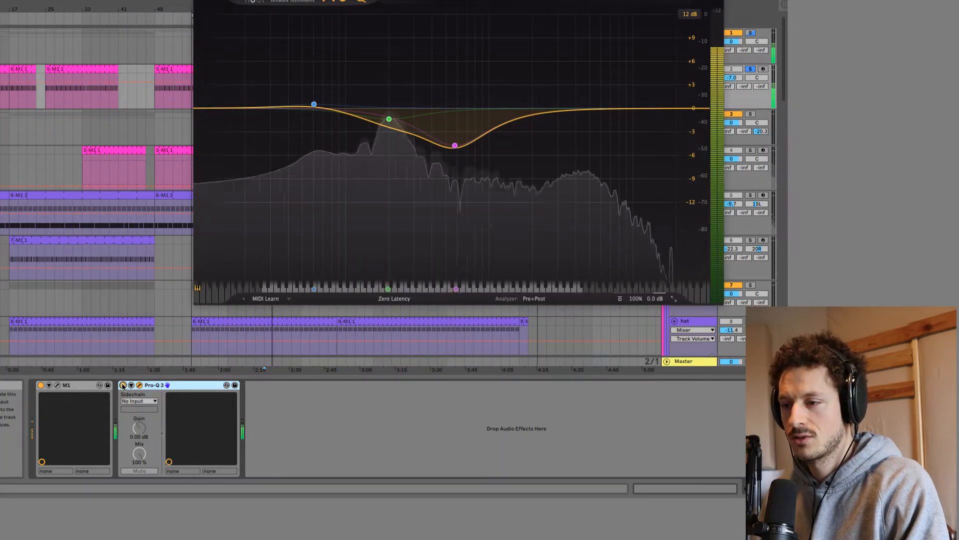
{"action": "key", "text": "space"}
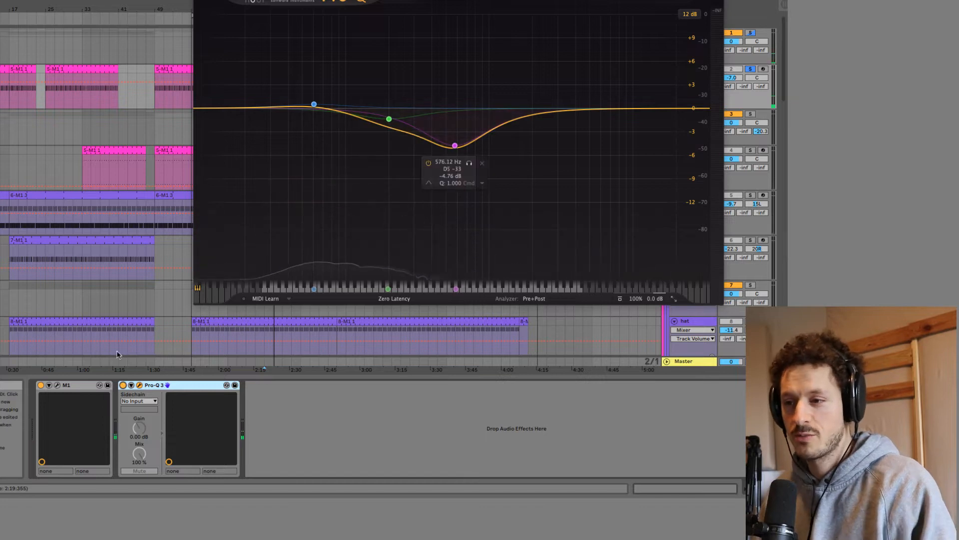
Reopen the kick's M1 and audition the House Kit drum sounds across the keyboard, from the low keys to the highest.
{"action": "left_click", "coordinate": [57, 385]}
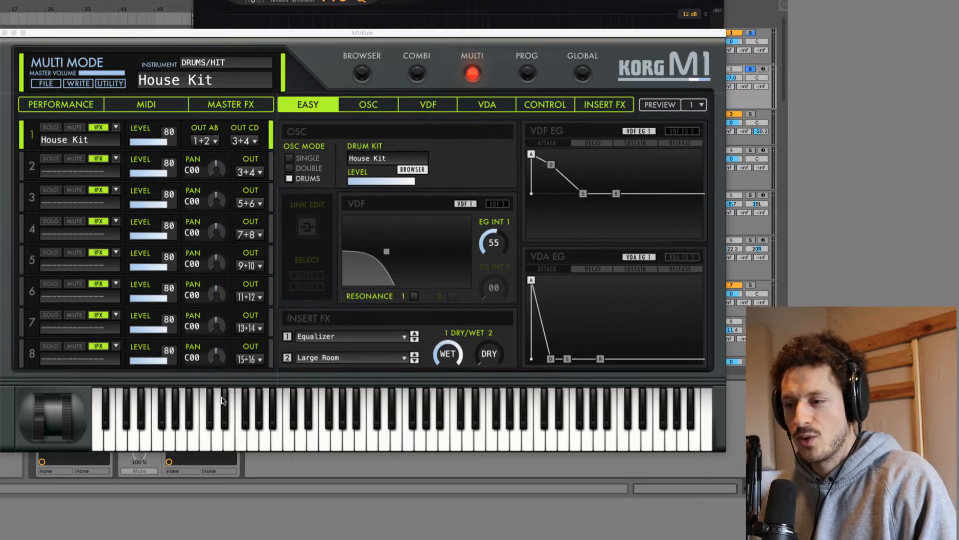
{"action": "left_click", "coordinate": [188, 441]}
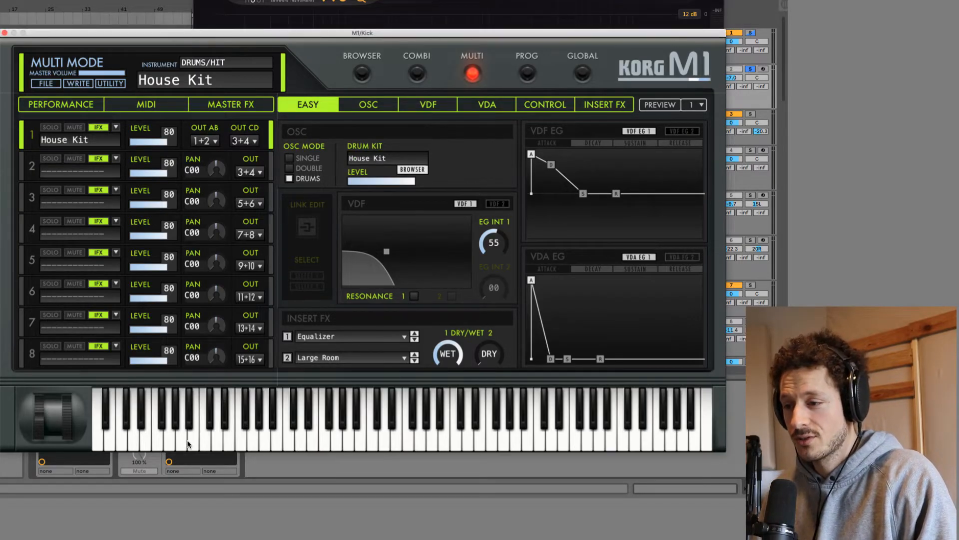
{"action": "left_click", "coordinate": [200, 438]}
{"action": "left_click", "coordinate": [210, 438]}
{"action": "left_click", "coordinate": [224, 436]}
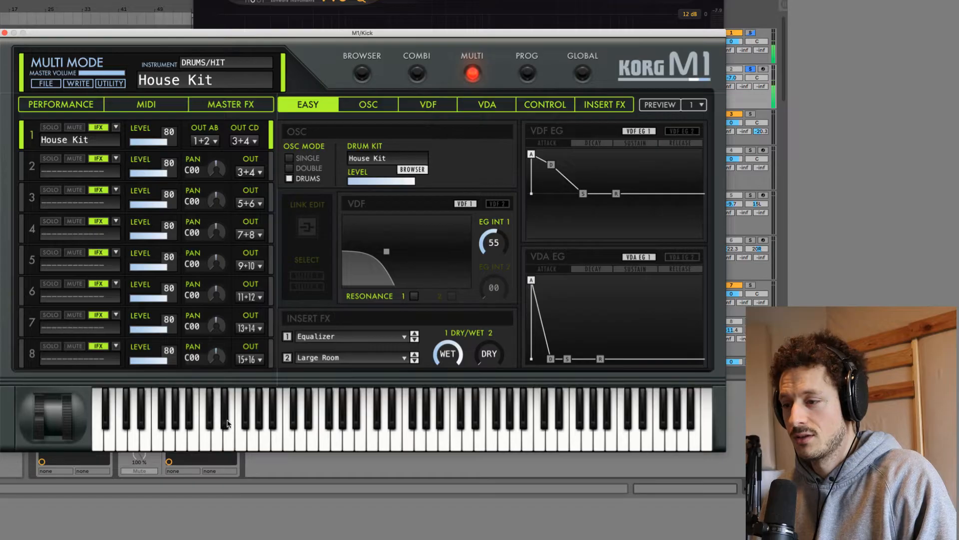
{"action": "left_click", "coordinate": [227, 420]}
{"action": "left_click", "coordinate": [300, 415]}
{"action": "left_click", "coordinate": [290, 417]}
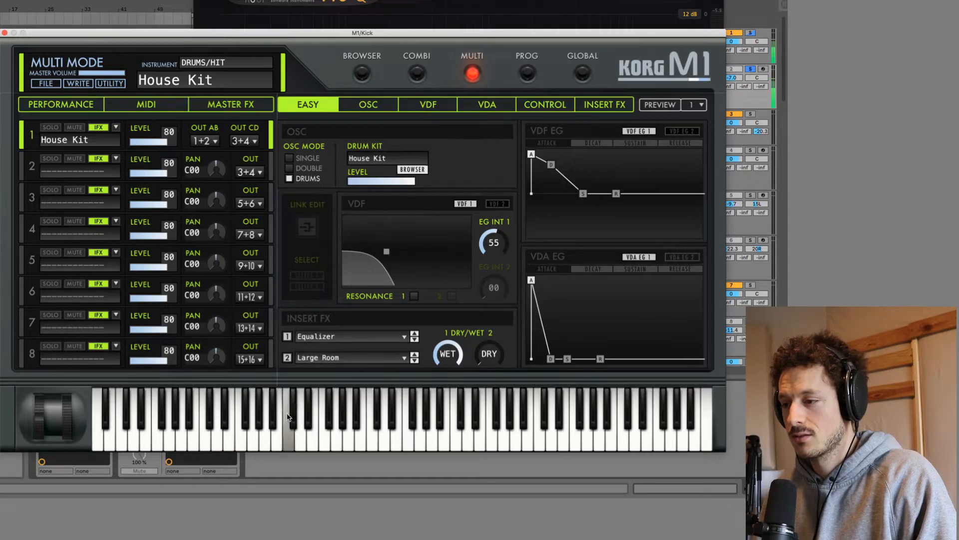
{"action": "left_click", "coordinate": [379, 421]}
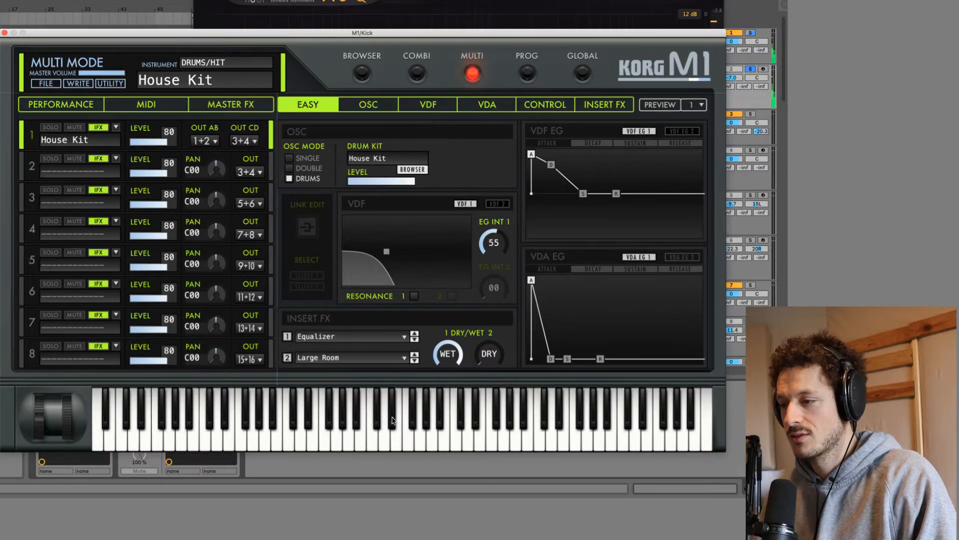
{"action": "left_click", "coordinate": [419, 425]}
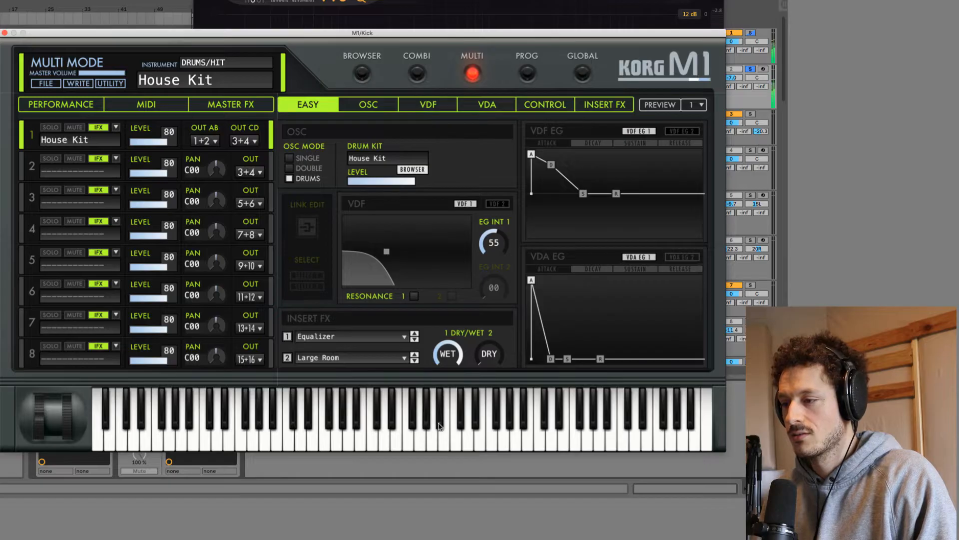
{"action": "left_click", "coordinate": [449, 438]}
{"action": "left_click", "coordinate": [462, 434]}
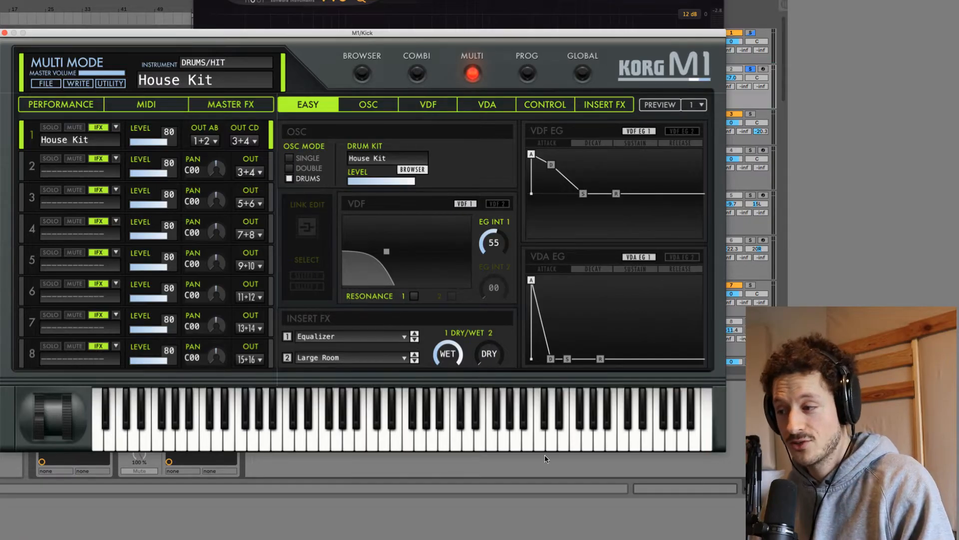
{"action": "left_click", "coordinate": [539, 443]}
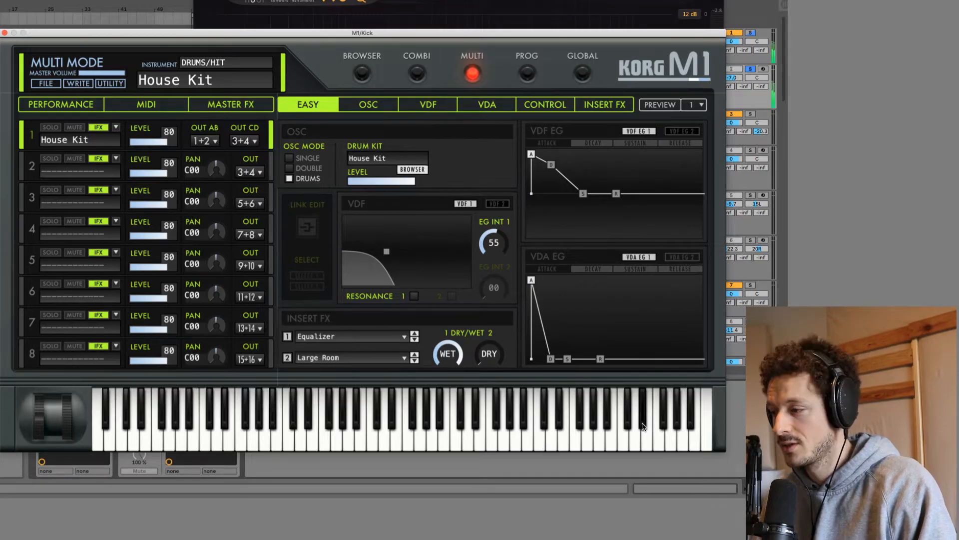
{"action": "left_click", "coordinate": [647, 444]}
{"action": "left_click", "coordinate": [662, 441]}
{"action": "left_click", "coordinate": [663, 427]}
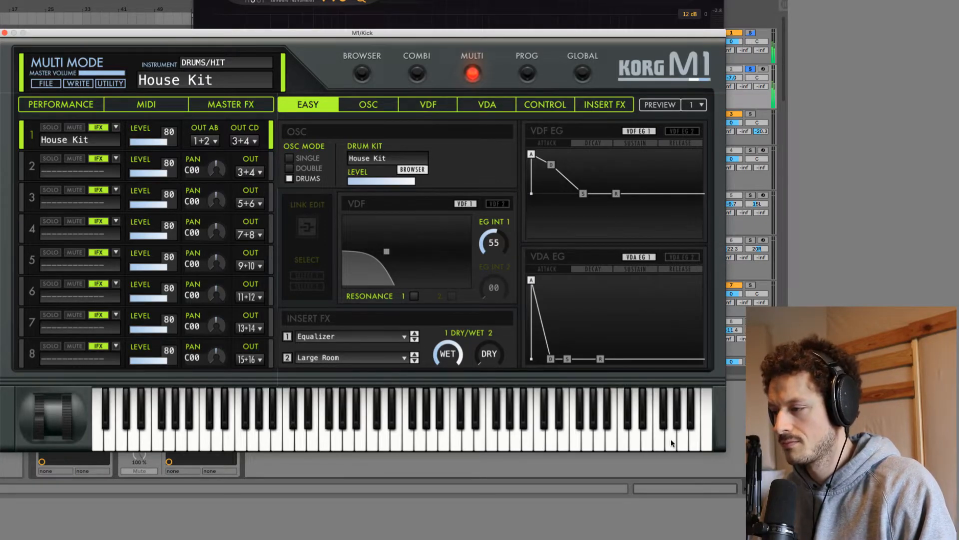
{"action": "left_click", "coordinate": [670, 439]}
{"action": "left_click", "coordinate": [677, 426]}
{"action": "left_click", "coordinate": [683, 436]}
{"action": "left_click", "coordinate": [690, 425]}
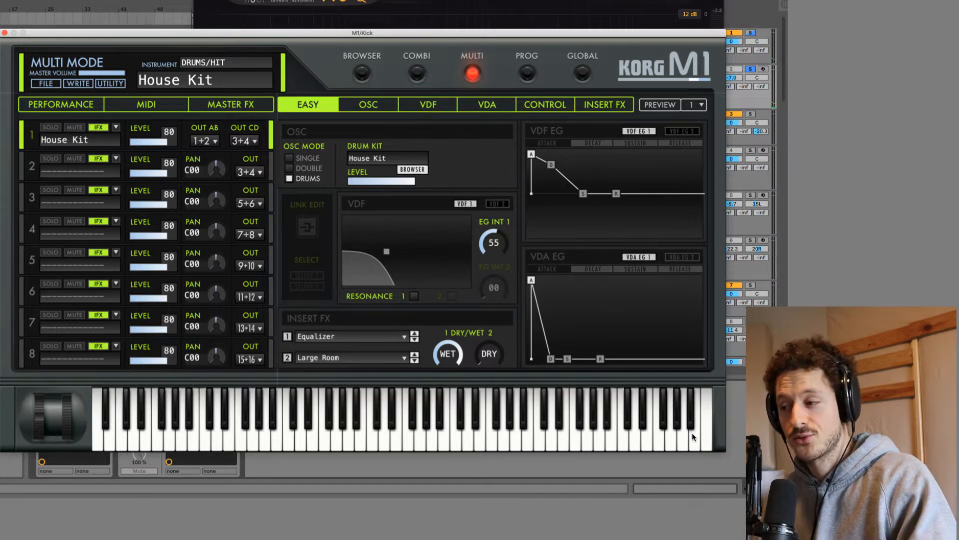
{"action": "left_click", "coordinate": [693, 435]}
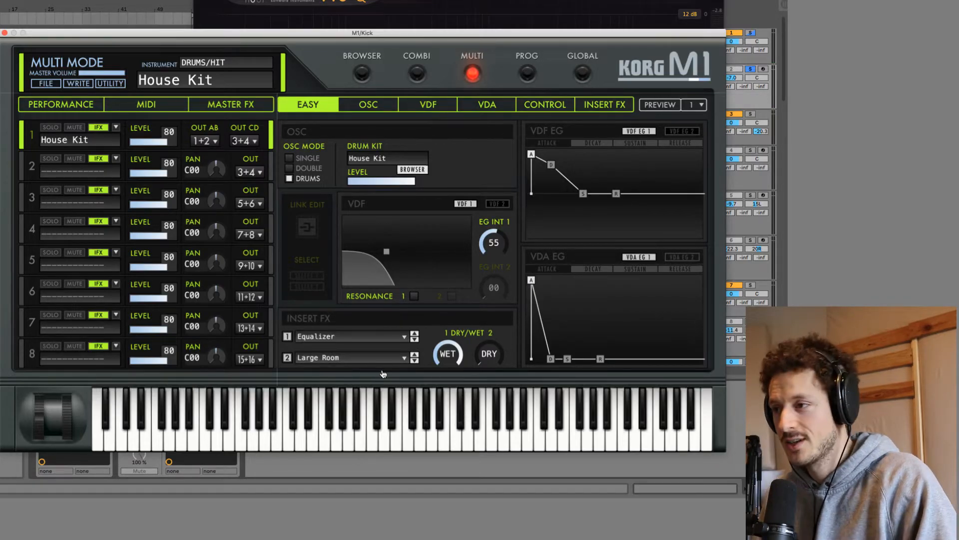
Set the index key in the oscillator's Drum Kit Edit section to 031:G 1.
{"action": "left_click", "coordinate": [369, 105]}
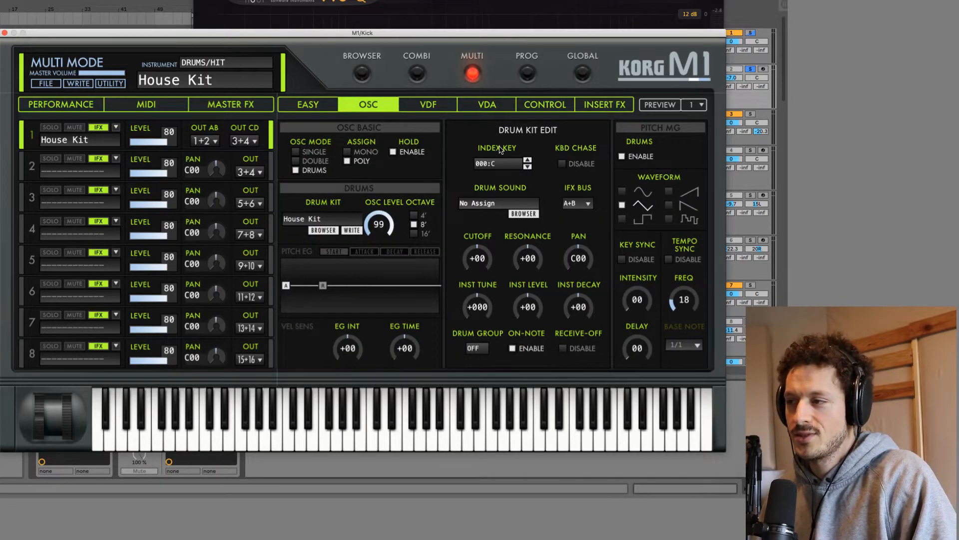
{"action": "left_click", "coordinate": [527, 162]}
{"action": "left_click", "coordinate": [527, 162]}
{"action": "left_click", "coordinate": [527, 162]}
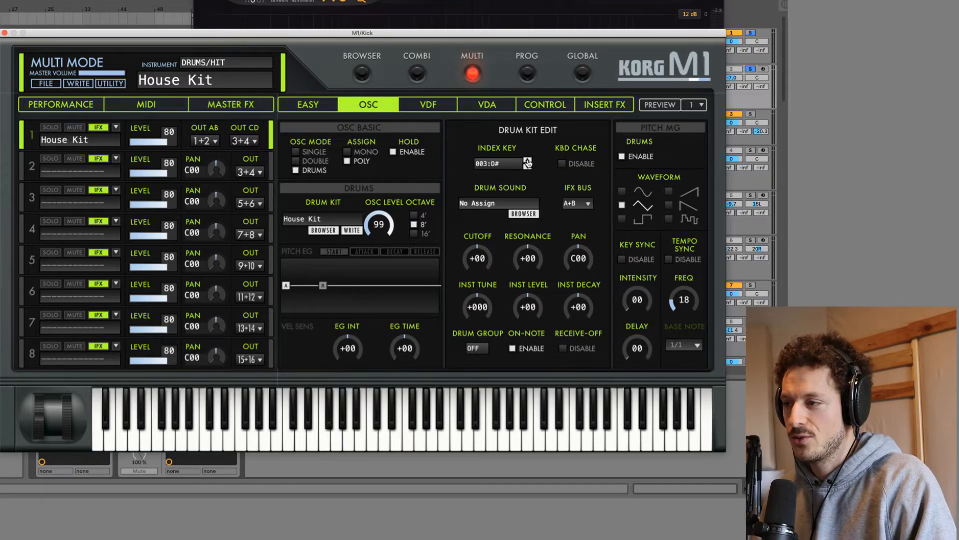
{"action": "left_click", "coordinate": [527, 162]}
{"action": "left_click", "coordinate": [527, 162]}
{"action": "left_click", "coordinate": [527, 162]}
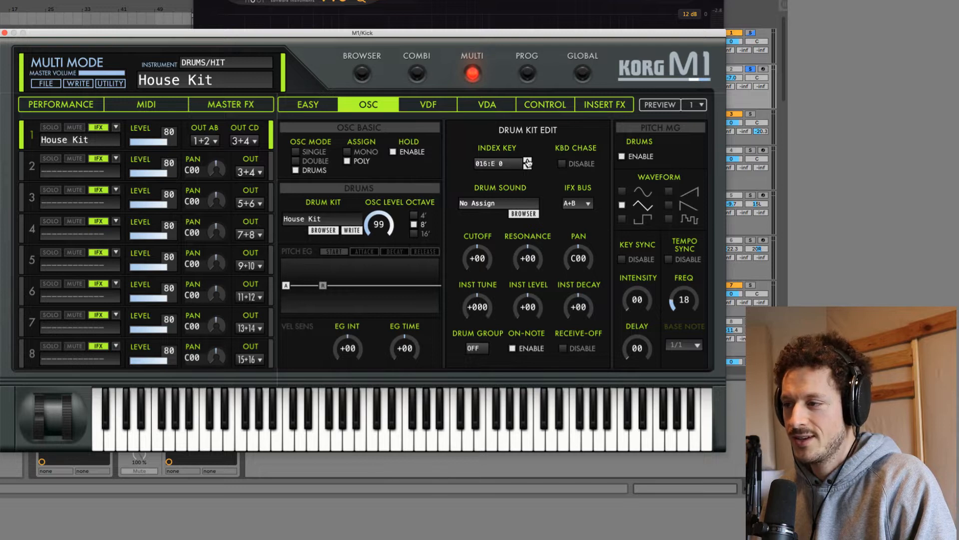
{"action": "left_click", "coordinate": [527, 162]}
{"action": "left_click", "coordinate": [527, 162]}
{"action": "left_click", "coordinate": [527, 162]}
{"action": "left_click", "coordinate": [527, 162]}
{"action": "left_click", "coordinate": [527, 162]}
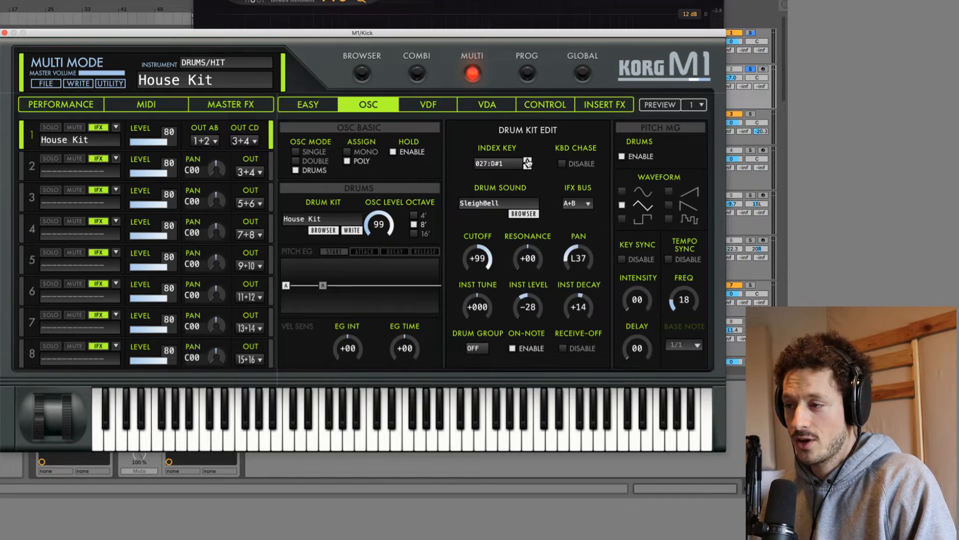
{"action": "left_click", "coordinate": [527, 167]}
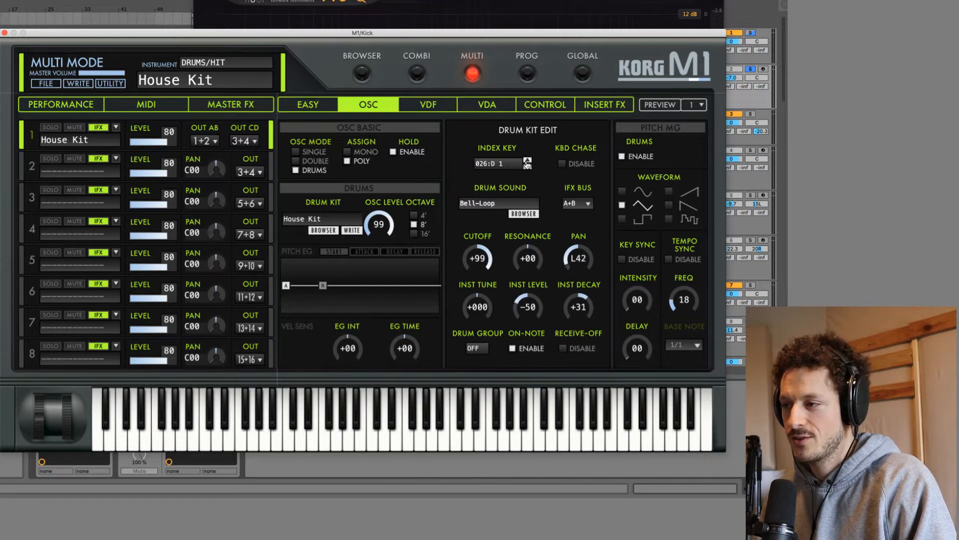
{"action": "left_click", "coordinate": [528, 160]}
{"action": "left_click", "coordinate": [528, 161]}
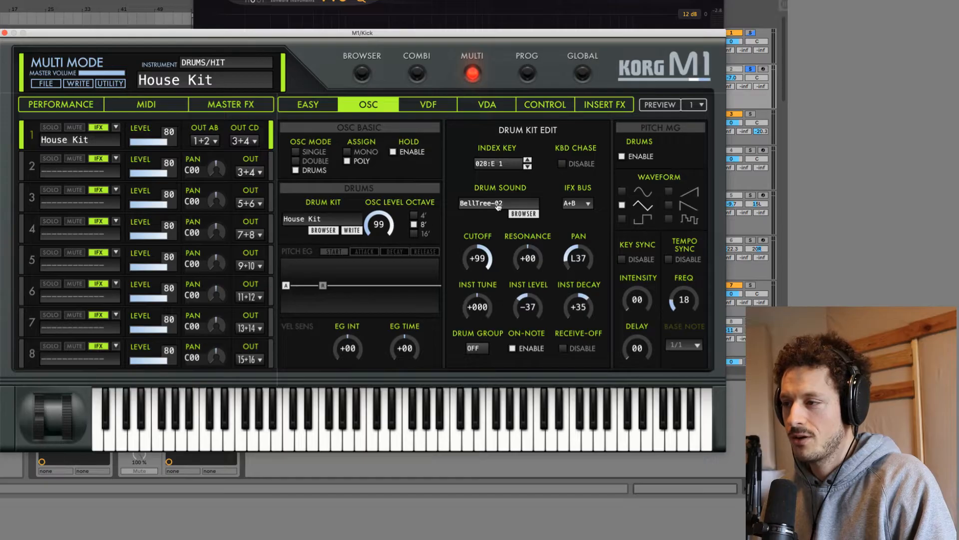
{"action": "left_click", "coordinate": [527, 162]}
{"action": "left_click", "coordinate": [527, 162]}
{"action": "left_click", "coordinate": [527, 162]}
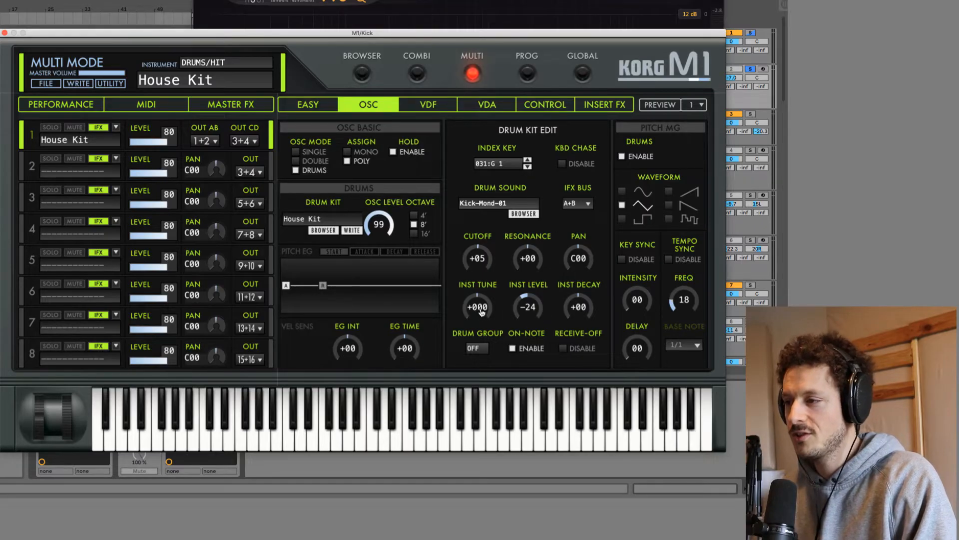
Examine the drum sounds available for the G 1 key without changing it, and close the M1 and Pro-Q 3 windows.
{"action": "left_click", "coordinate": [523, 215]}
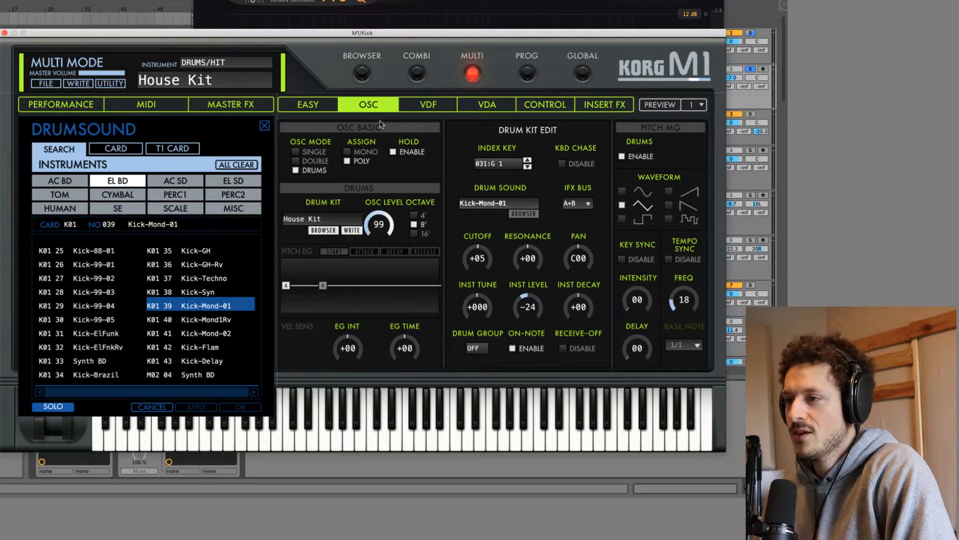
{"action": "left_click", "coordinate": [265, 125]}
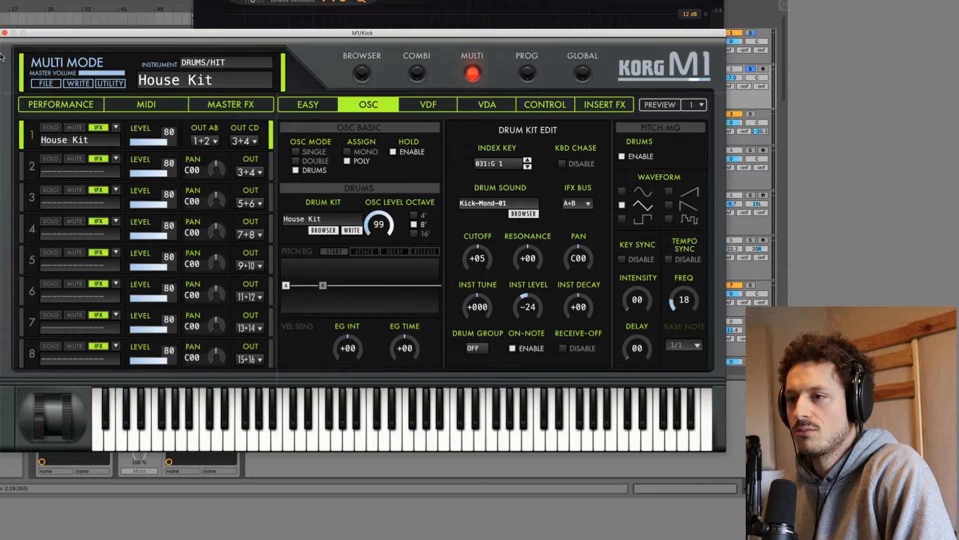
{"action": "left_click", "coordinate": [4, 33]}
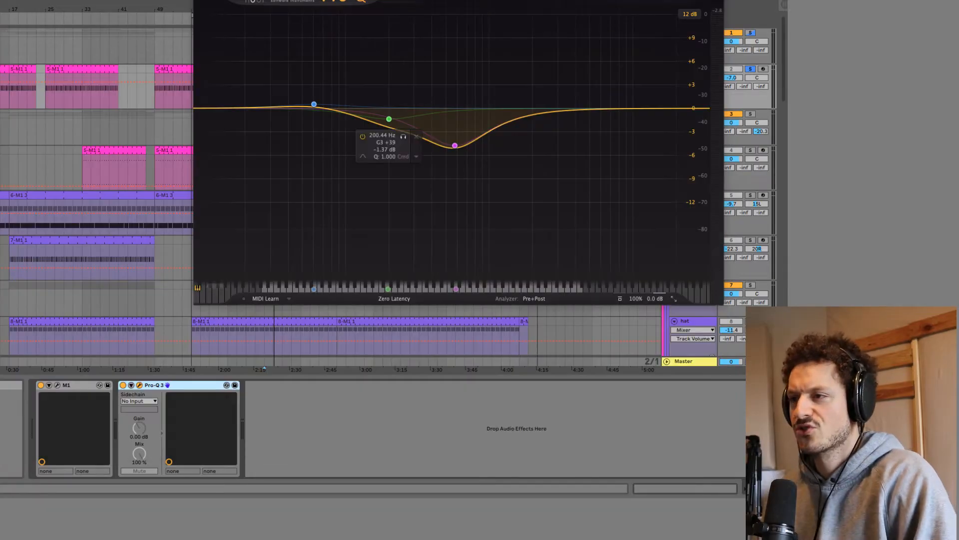
{"action": "left_click", "coordinate": [201, 1]}
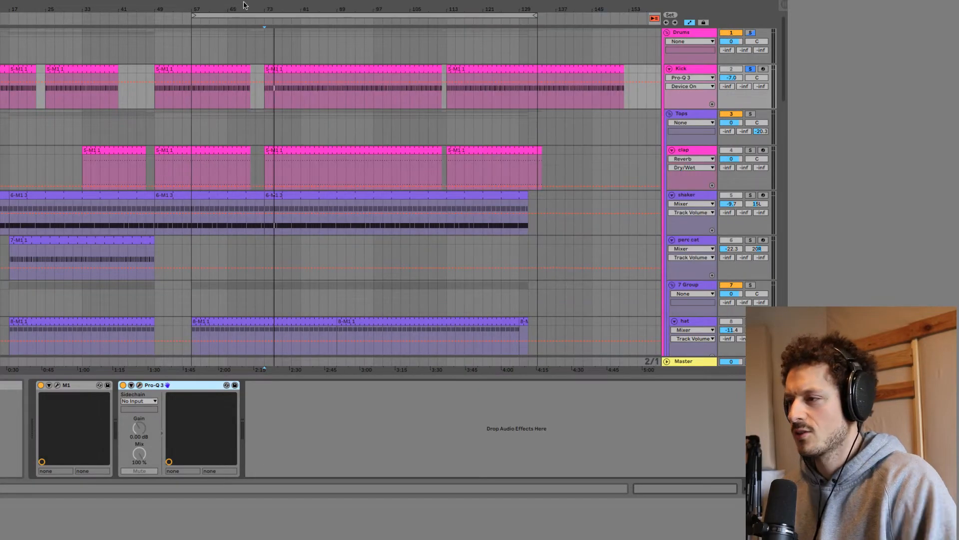
Solo the clap track and listen to it, and switch the solo to the shaker track.
{"action": "left_click", "coordinate": [749, 151]}
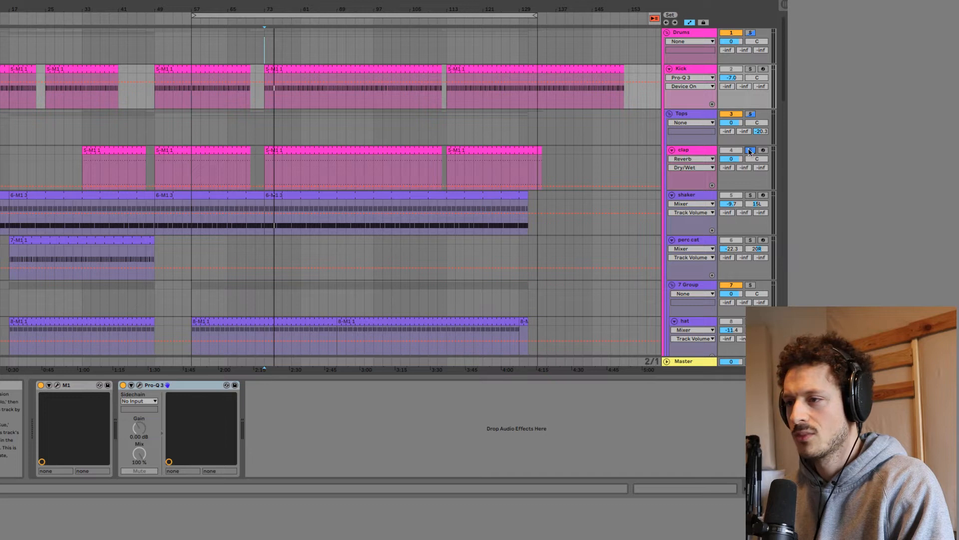
{"action": "left_click", "coordinate": [750, 196]}
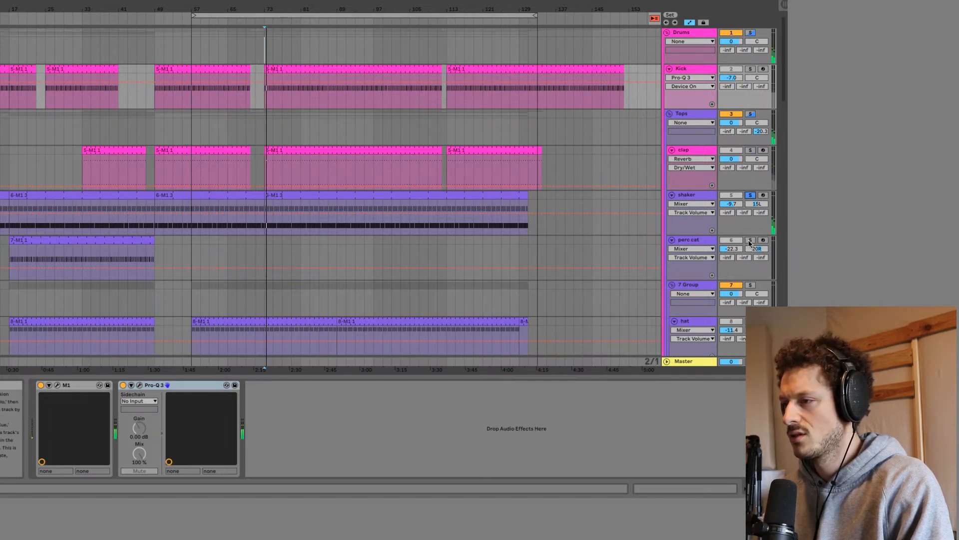
Audition the D4 and F4 notes of the shaker clip starting at bar 73, and open the shaker track's M1 instrument.
{"action": "double_click", "coordinate": [341, 198]}
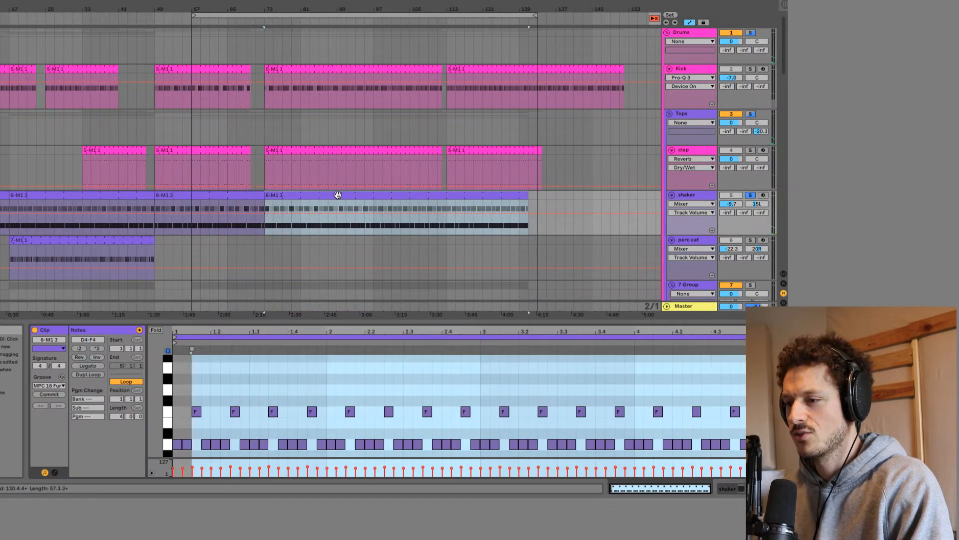
{"action": "left_click", "coordinate": [167, 445]}
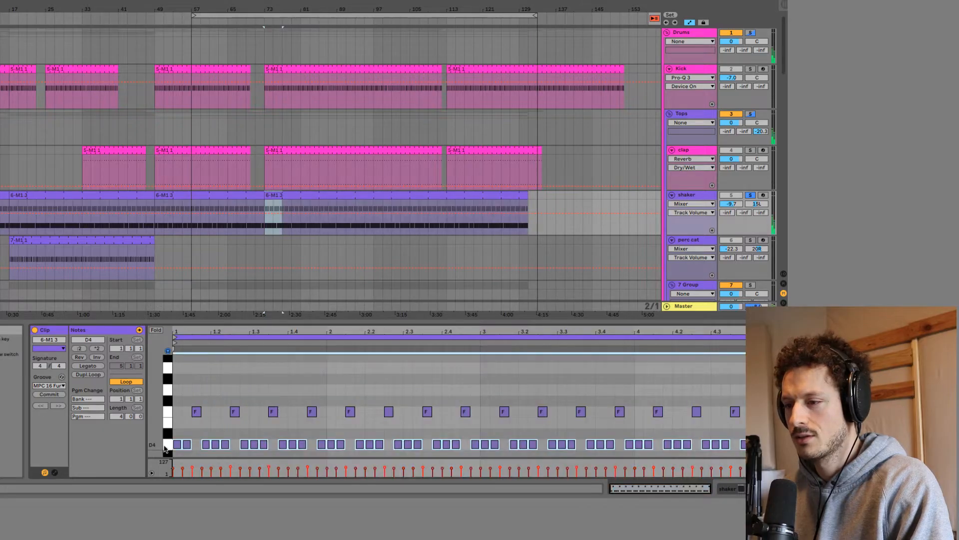
{"action": "left_click", "coordinate": [166, 411]}
{"action": "double_click", "coordinate": [689, 195]}
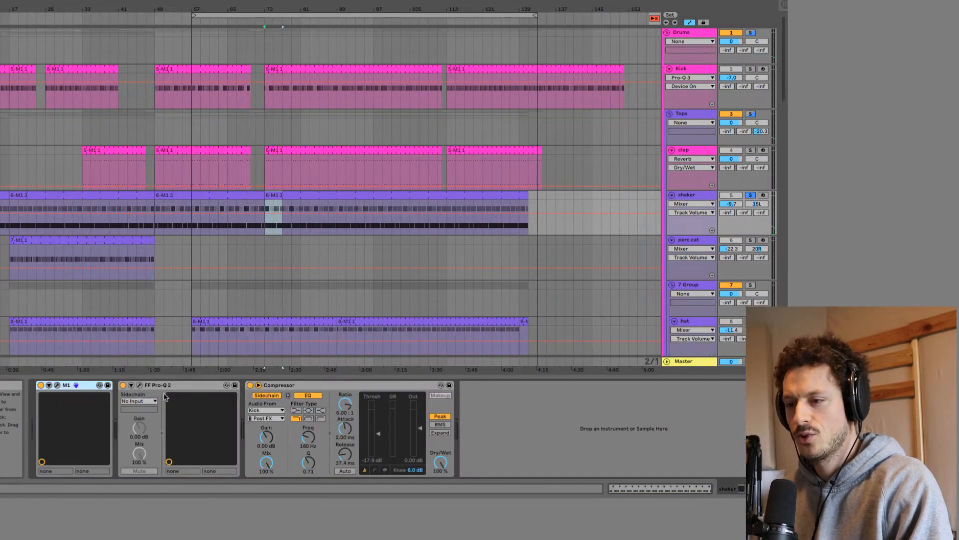
{"action": "left_click", "coordinate": [57, 384]}
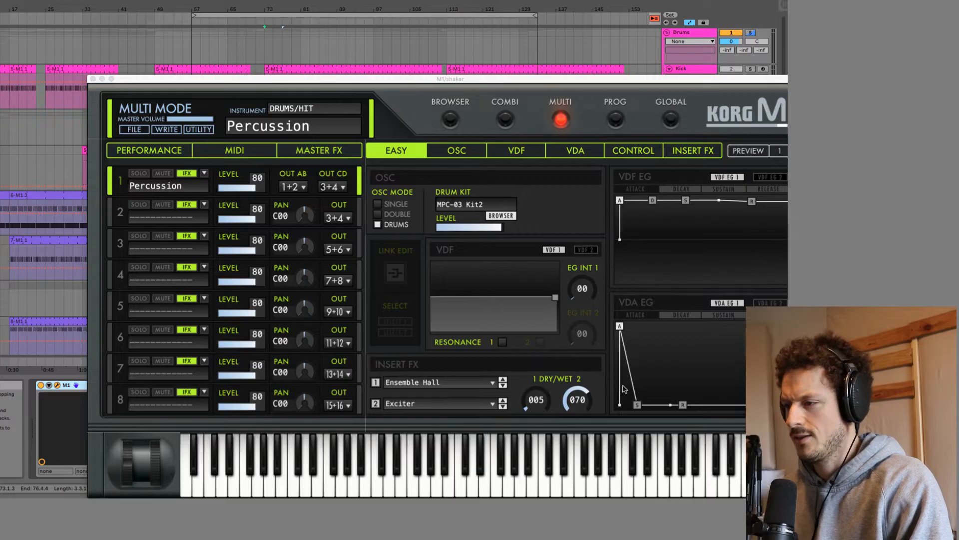
Close the shaker's M1 window, solo the hat track and listen to it.
{"action": "left_click", "coordinate": [94, 79]}
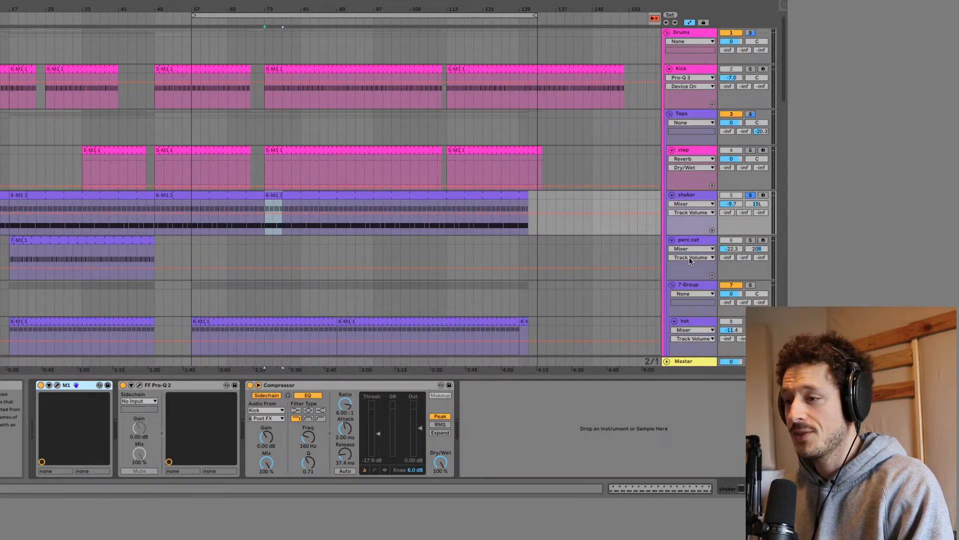
{"action": "key", "text": "ctrl+t"}
{"action": "left_click", "coordinate": [750, 279]}
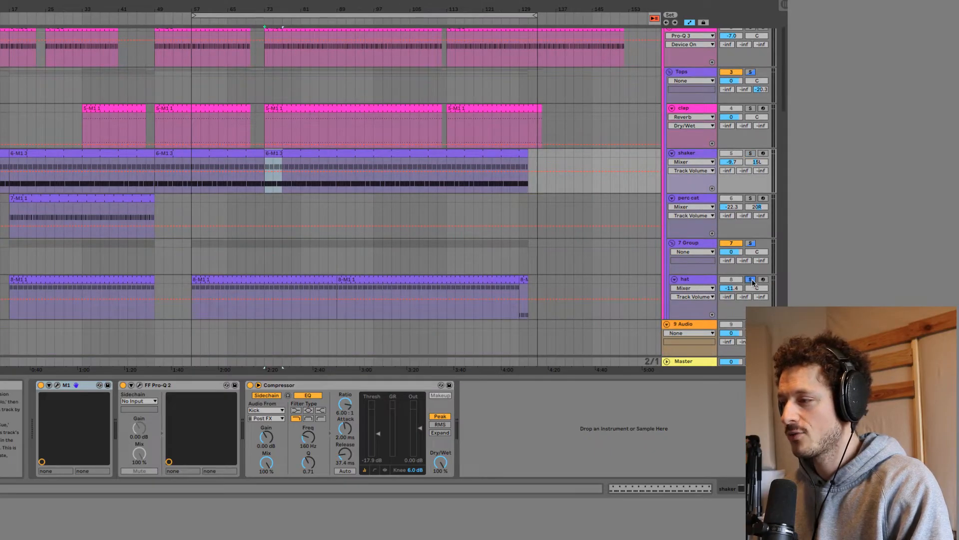
{"action": "scroll", "coordinate": [719, 270], "scroll_direction": "down", "scroll_amount": 3}
{"action": "key", "text": "space"}
{"action": "scroll", "coordinate": [740, 220], "scroll_direction": "up", "scroll_amount": 5}
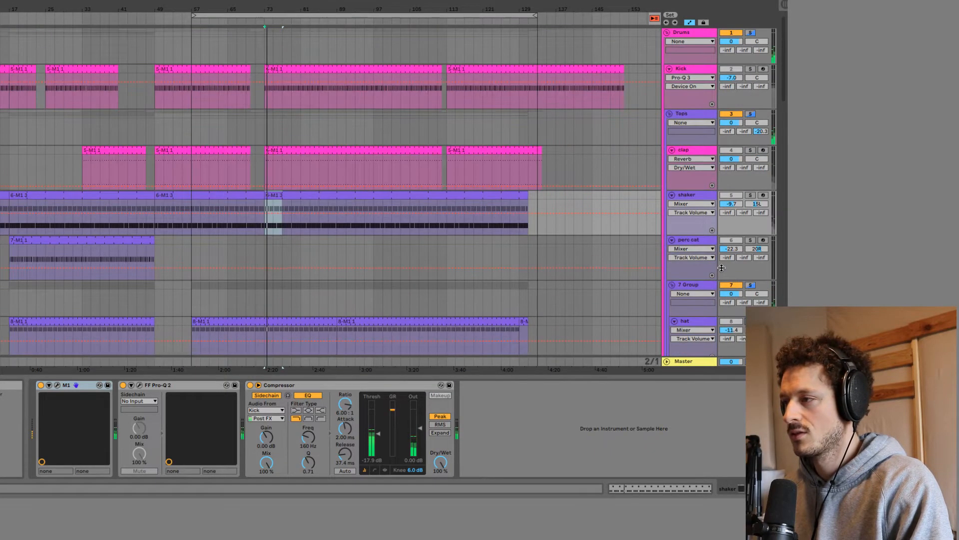
{"action": "key", "text": "space"}
Solo the Drums group, listen to all the drums together, and fold the group.
{"action": "left_click", "coordinate": [750, 33]}
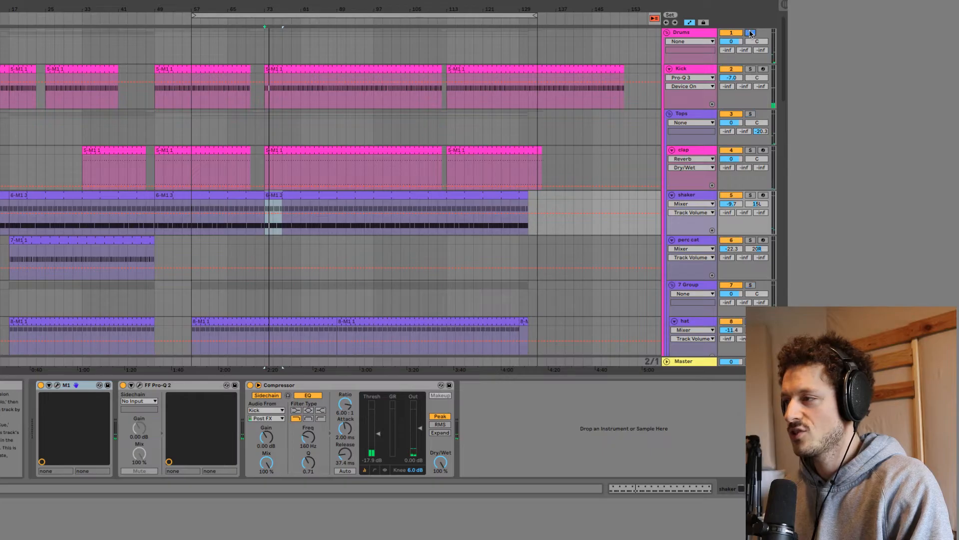
{"action": "key", "text": "space"}
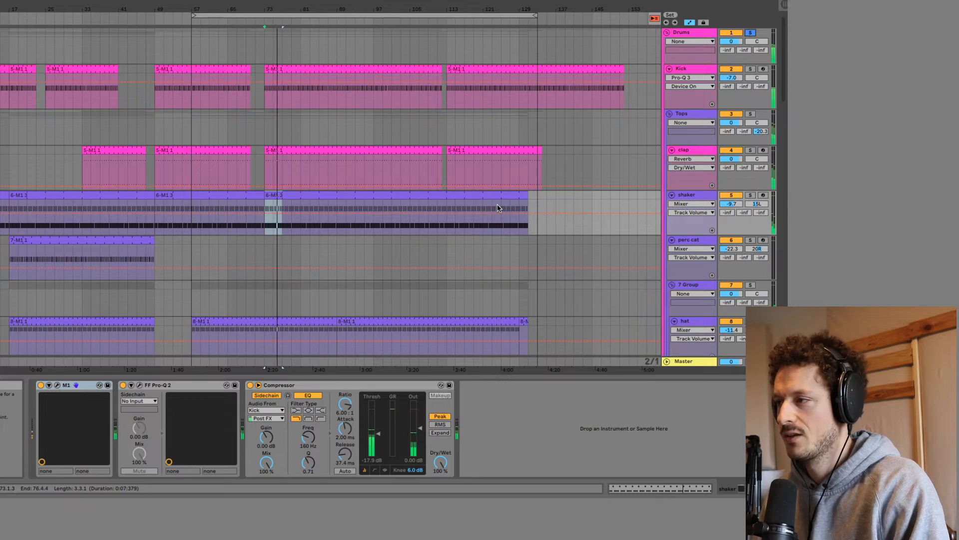
{"action": "left_click", "coordinate": [667, 34]}
{"action": "left_click", "coordinate": [666, 32]}
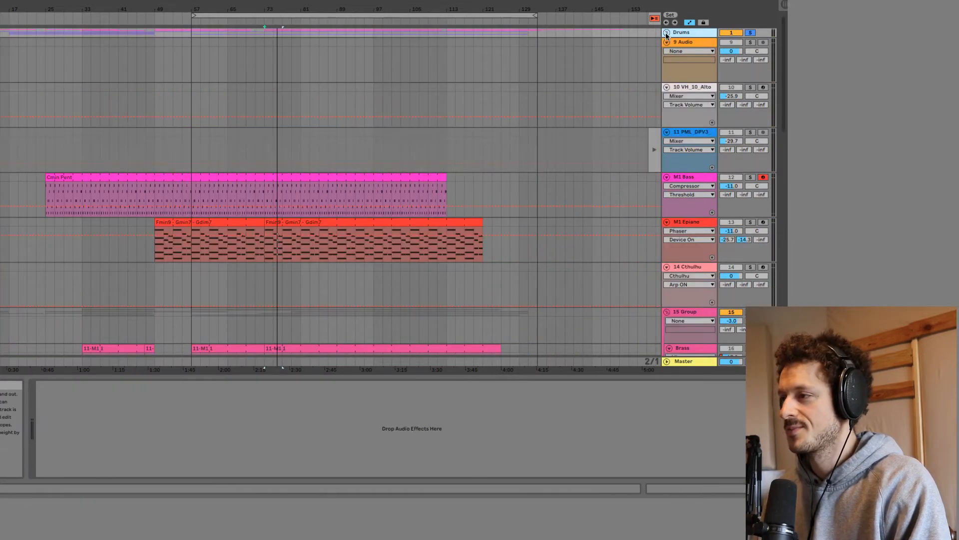
Show the M1 Bass track's devices, open its Virtual Piano, and place the keyboard window above the bass clip.
{"action": "left_click", "coordinate": [691, 180]}
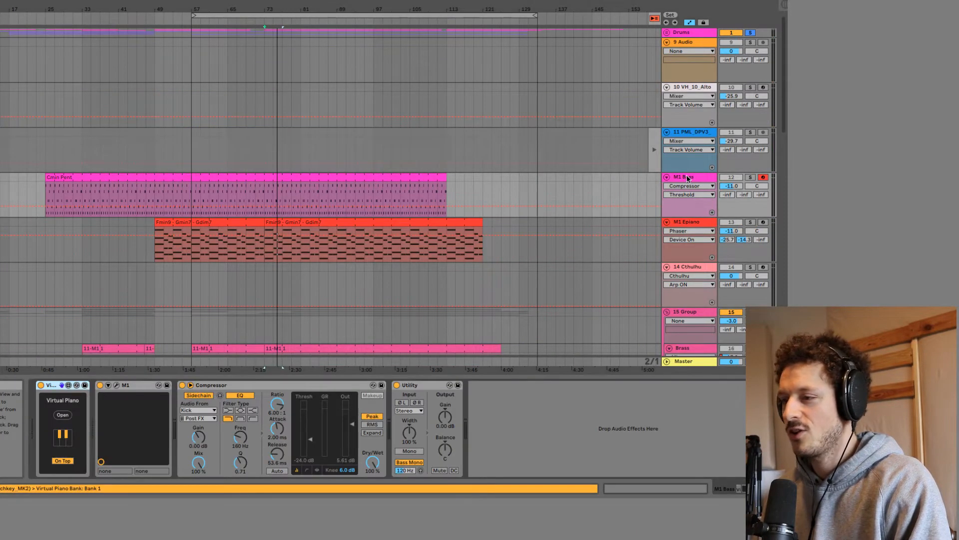
{"action": "left_click", "coordinate": [62, 415]}
{"action": "left_click_drag", "start_coordinate": [375, 284], "coordinate": [209, 110]}
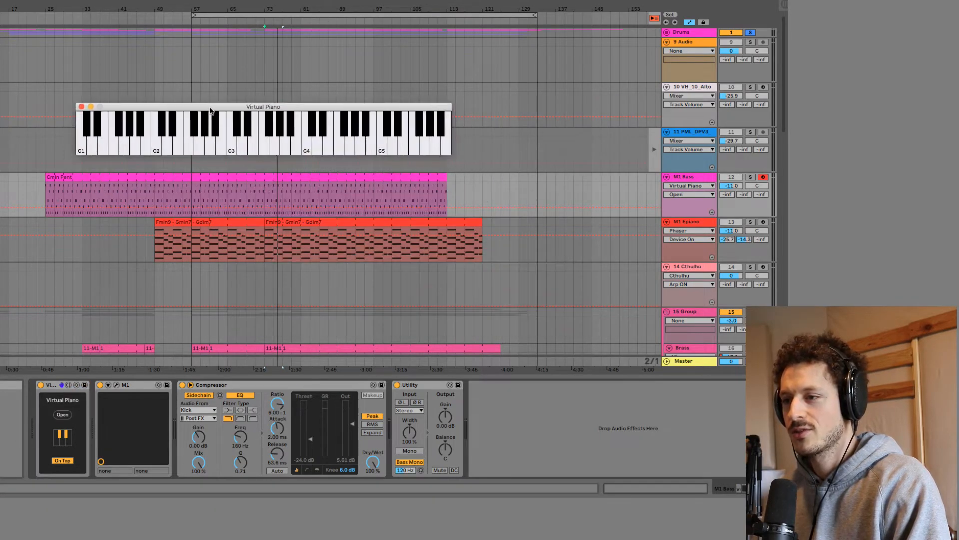
Open the M1 instrument on the M1 Bass track, view the Bass programs in its browser, and close it.
{"action": "left_click", "coordinate": [116, 385]}
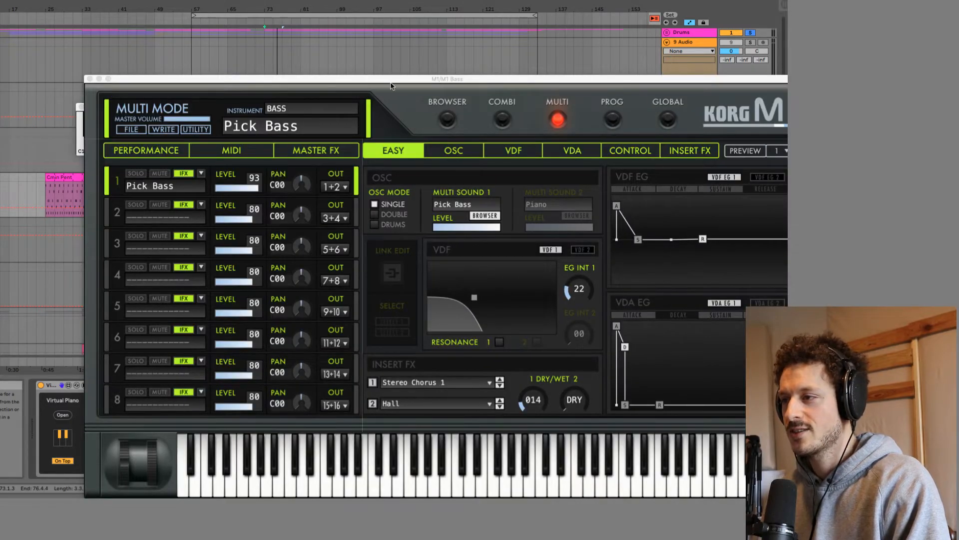
{"action": "left_click_drag", "start_coordinate": [391, 80], "coordinate": [354, 41]}
{"action": "left_click", "coordinate": [411, 81]}
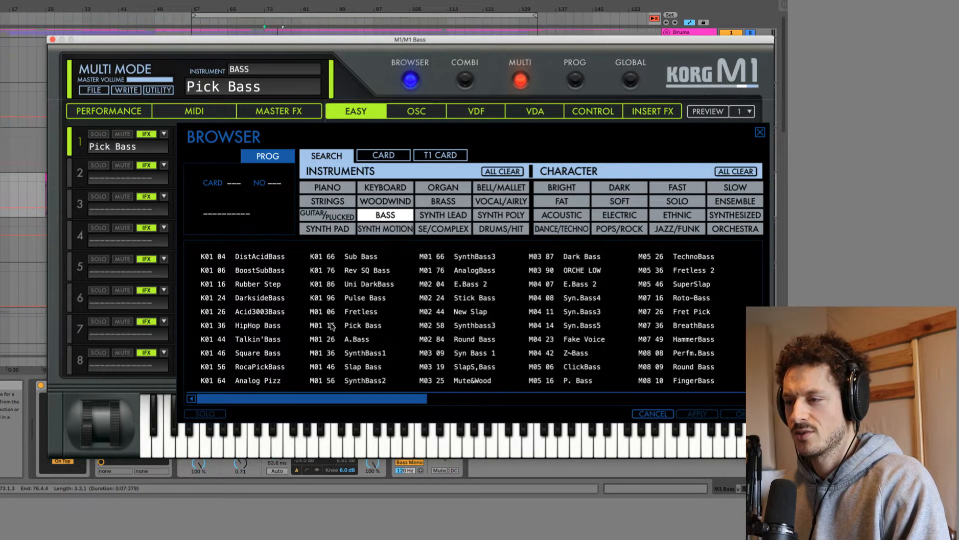
{"action": "left_click", "coordinate": [53, 39]}
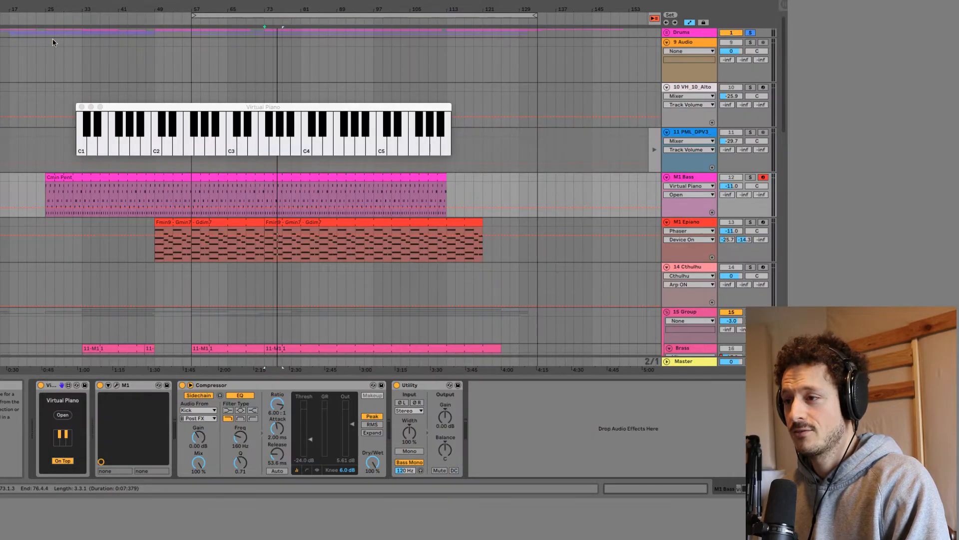
Open the Cmin Pent clip in an enlarged note editor and listen to M1 Bass soloed together with the Drums group.
{"action": "left_click", "coordinate": [752, 223]}
{"action": "left_click", "coordinate": [751, 177]}
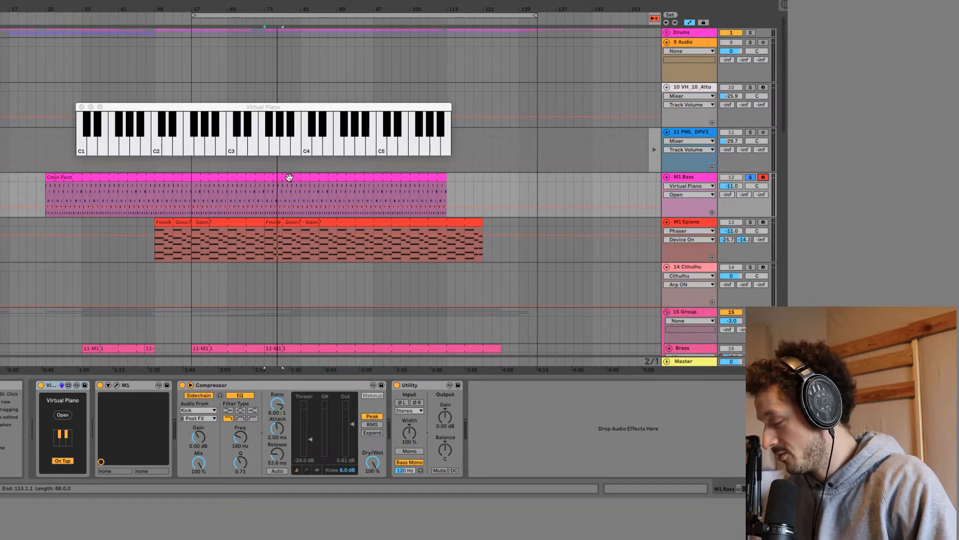
{"action": "double_click", "coordinate": [230, 180]}
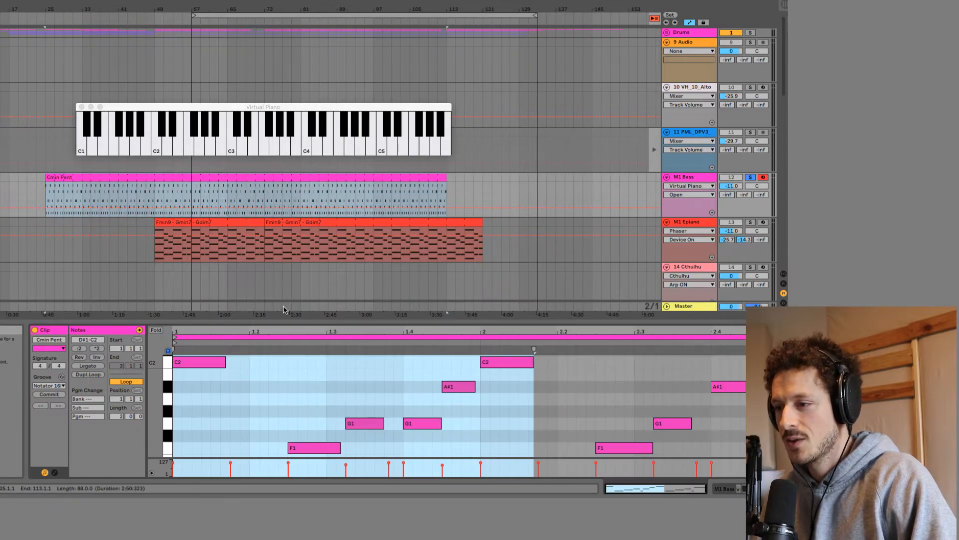
{"action": "left_click_drag", "start_coordinate": [284, 309], "coordinate": [284, 231]}
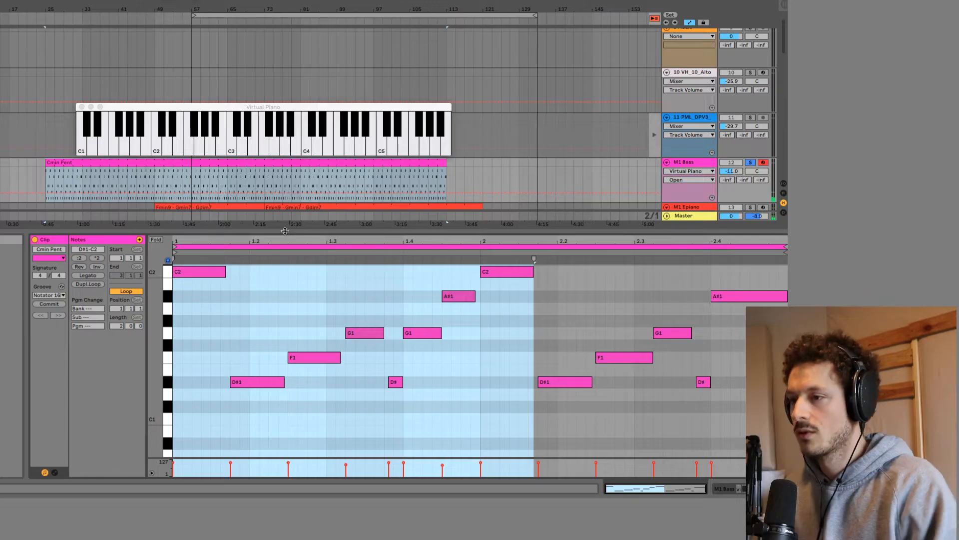
{"action": "scroll", "coordinate": [549, 193], "scroll_direction": "up", "scroll_amount": 2}
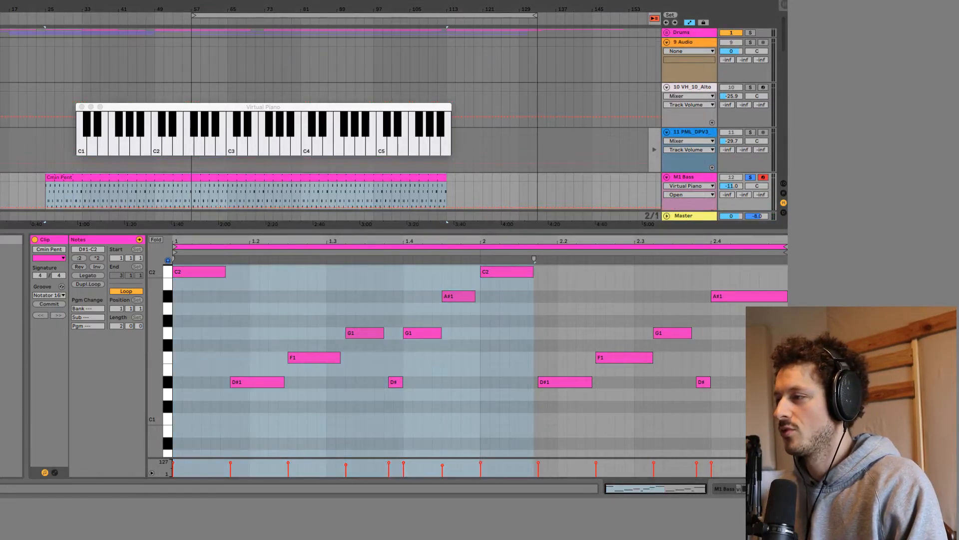
{"action": "left_click", "coordinate": [750, 33]}
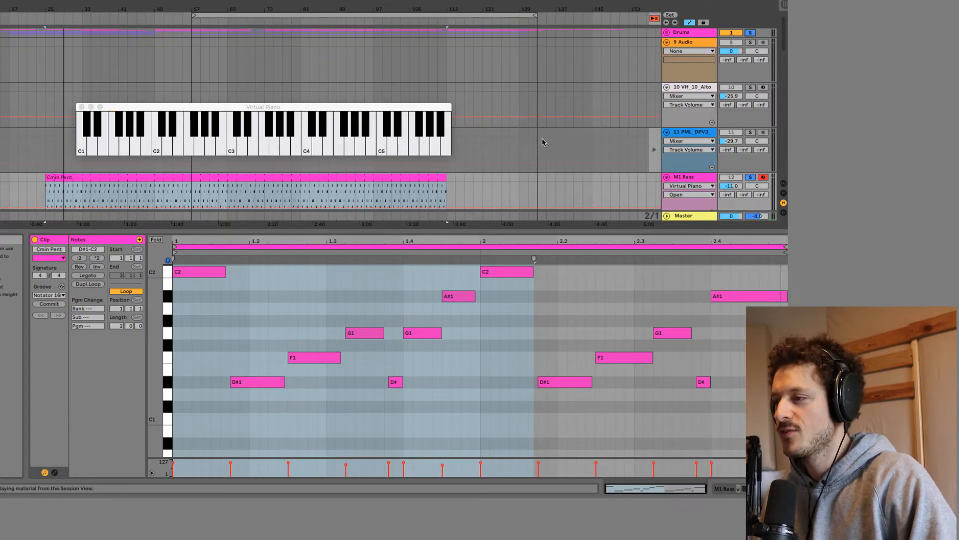
Switch the solo to the M1 Epiano track, move the Virtual Piano clear of the clips, and show the track's devices.
{"action": "scroll", "coordinate": [543, 142], "scroll_direction": "down", "scroll_amount": 3}
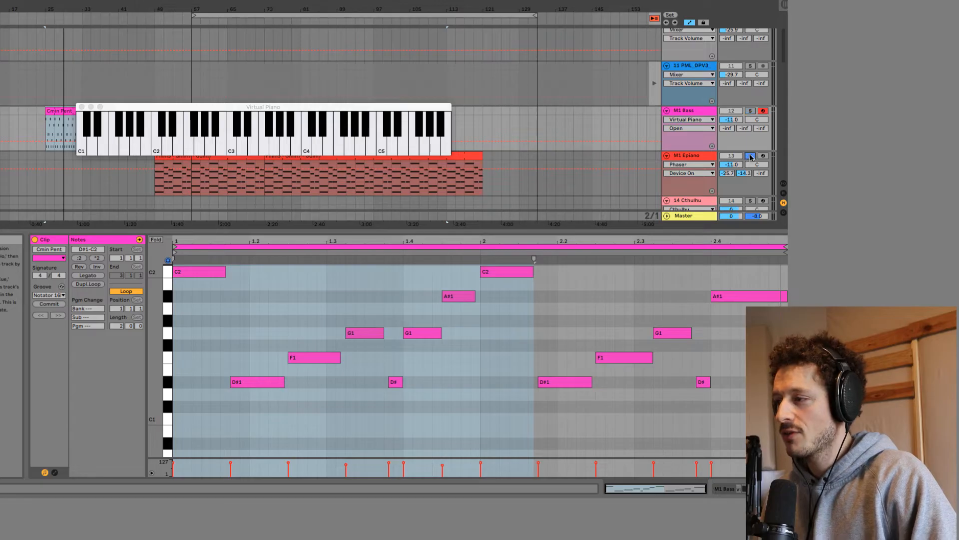
{"action": "left_click_drag", "start_coordinate": [164, 108], "coordinate": [169, 29]}
{"action": "scroll", "coordinate": [227, 150], "scroll_direction": "down", "scroll_amount": 1}
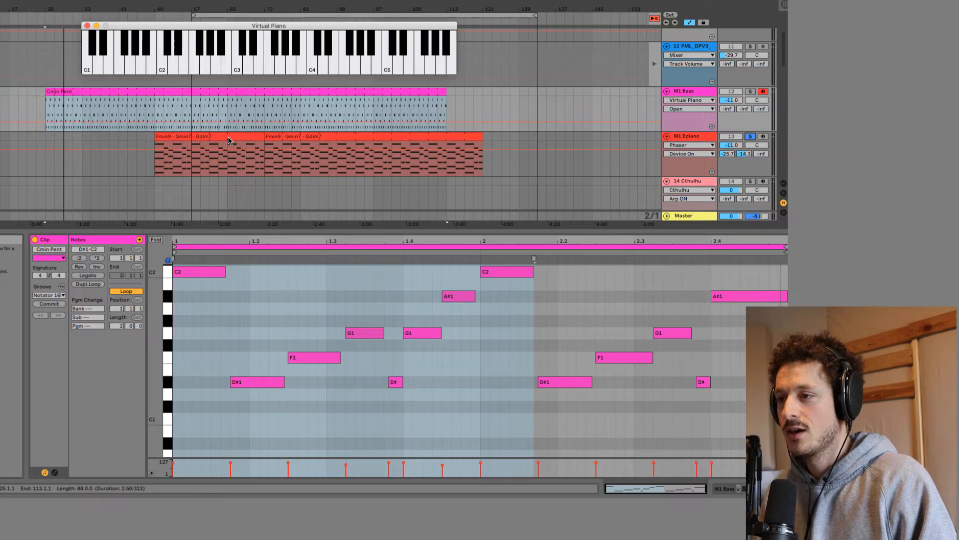
{"action": "left_click", "coordinate": [680, 141]}
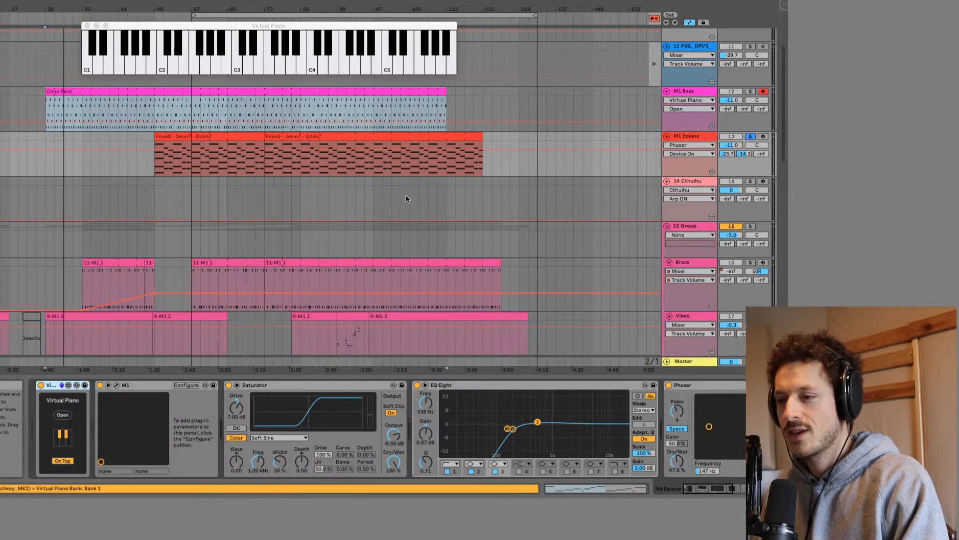
Open the M1 instrument on the M1 Epiano track, view the Keyboard programs in its browser, and close it.
{"action": "left_click", "coordinate": [116, 386]}
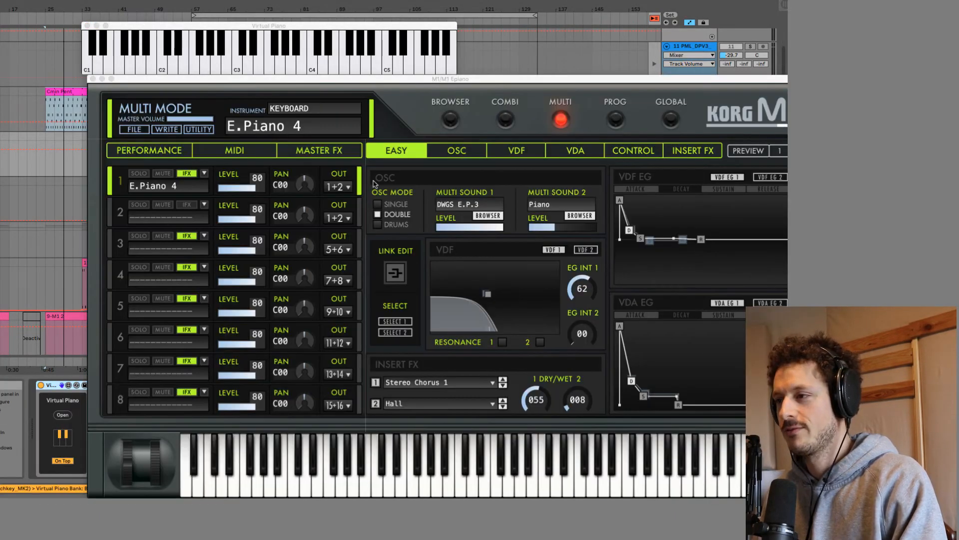
{"action": "left_click", "coordinate": [449, 122]}
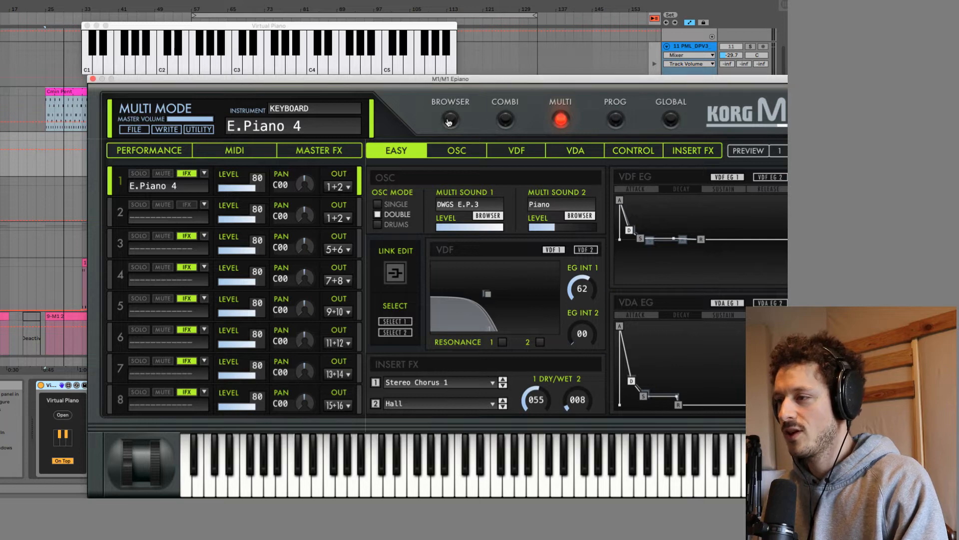
{"action": "left_click", "coordinate": [449, 121]}
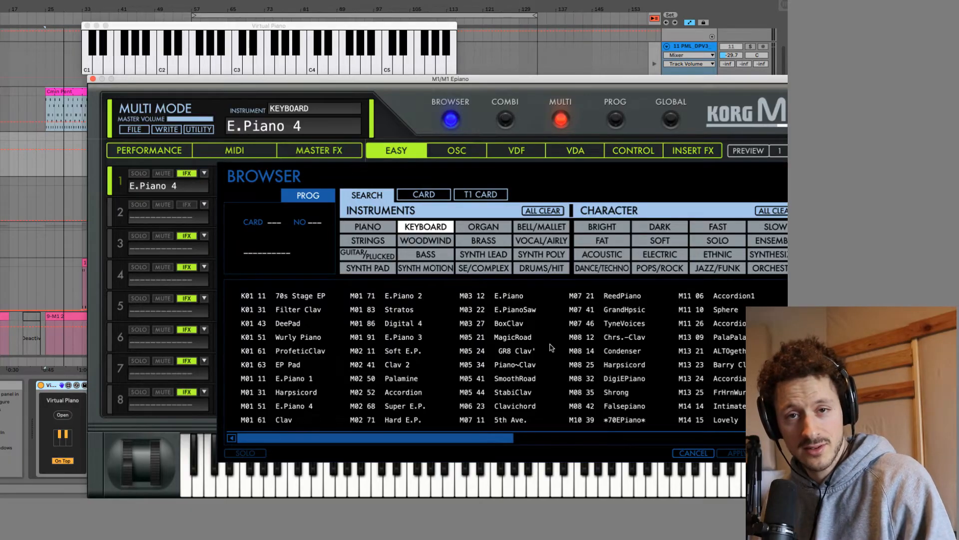
{"action": "left_click", "coordinate": [93, 79]}
Play the M1 Epiano clip from bar 49 and add the M1 Bass track and the Drums group to the solo.
{"action": "left_click", "coordinate": [155, 170]}
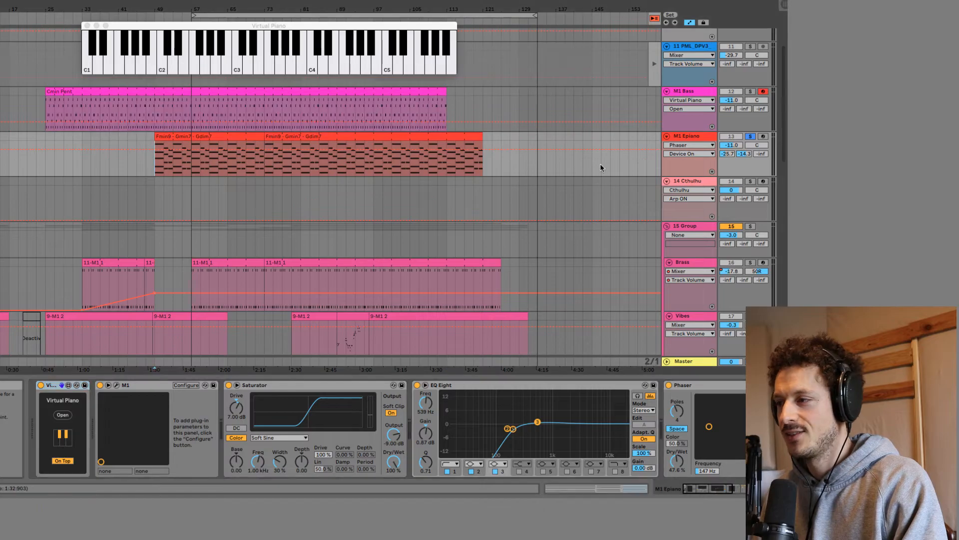
{"action": "key", "text": "space"}
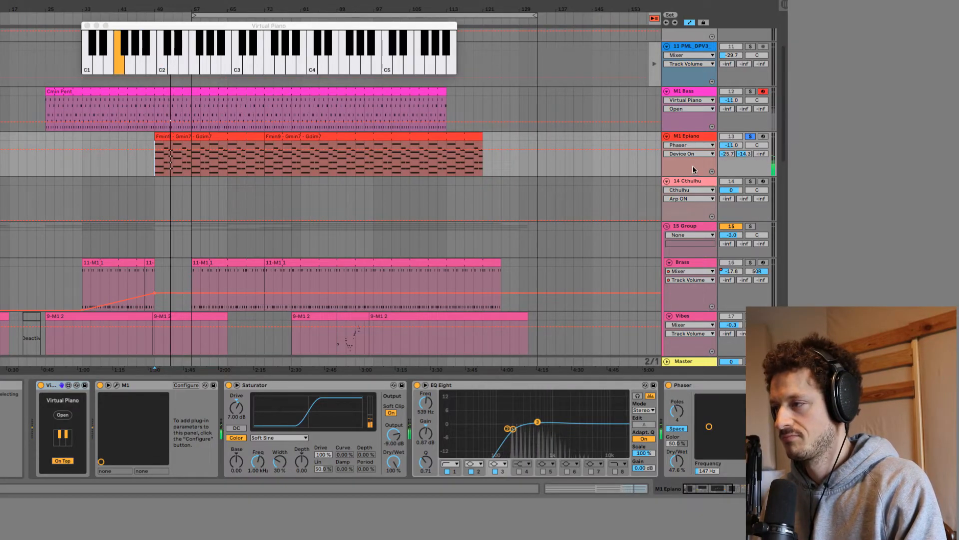
{"action": "left_click", "coordinate": [751, 91]}
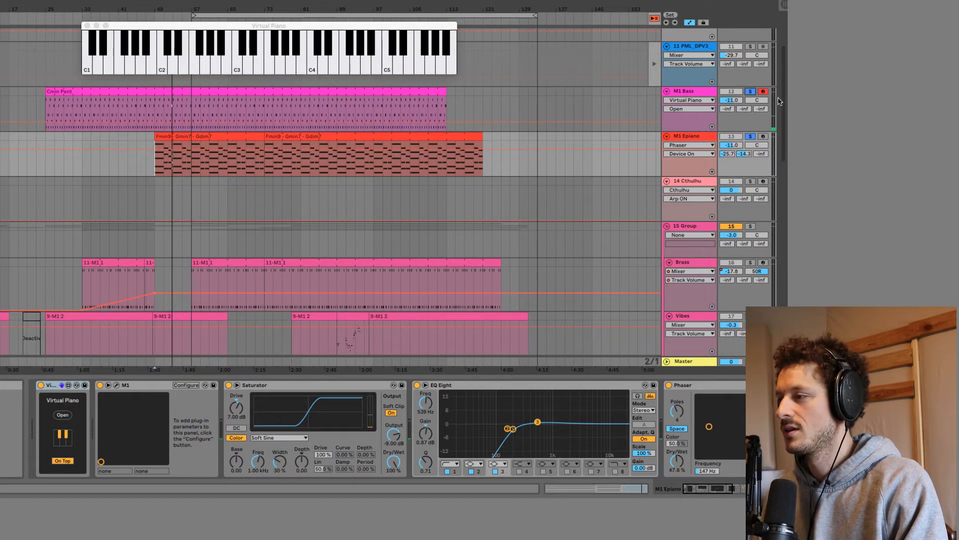
{"action": "left_click_drag", "start_coordinate": [784, 94], "coordinate": [786, 18]}
{"action": "left_click", "coordinate": [752, 32]}
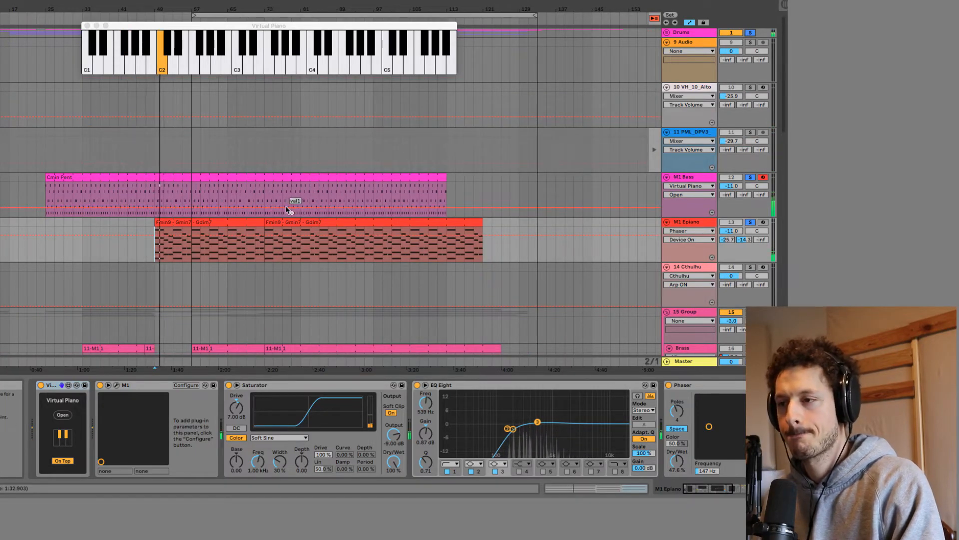
{"action": "scroll", "coordinate": [369, 184], "scroll_direction": "down", "scroll_amount": 3}
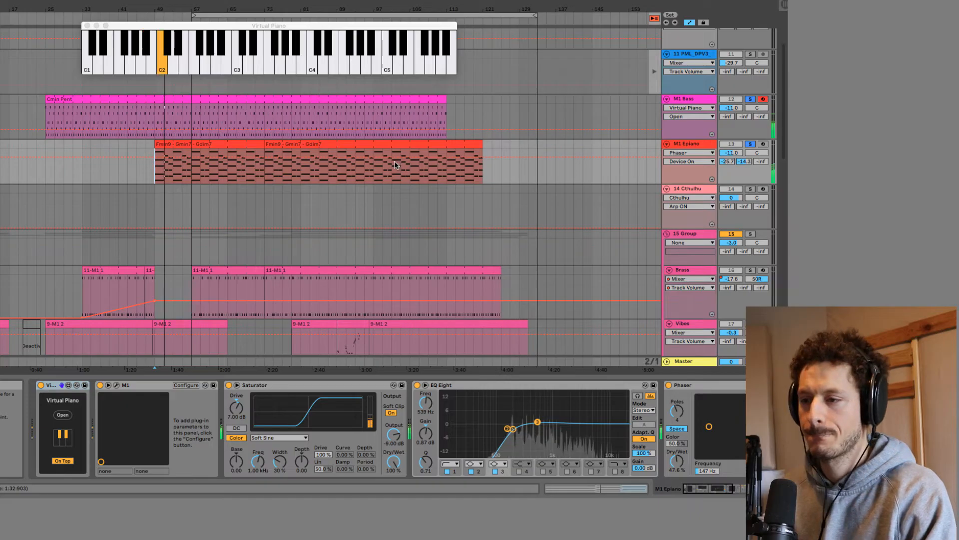
{"action": "scroll", "coordinate": [397, 163], "scroll_direction": "down", "scroll_amount": 7}
{"action": "scroll", "coordinate": [394, 165], "scroll_direction": "down", "scroll_amount": 8}
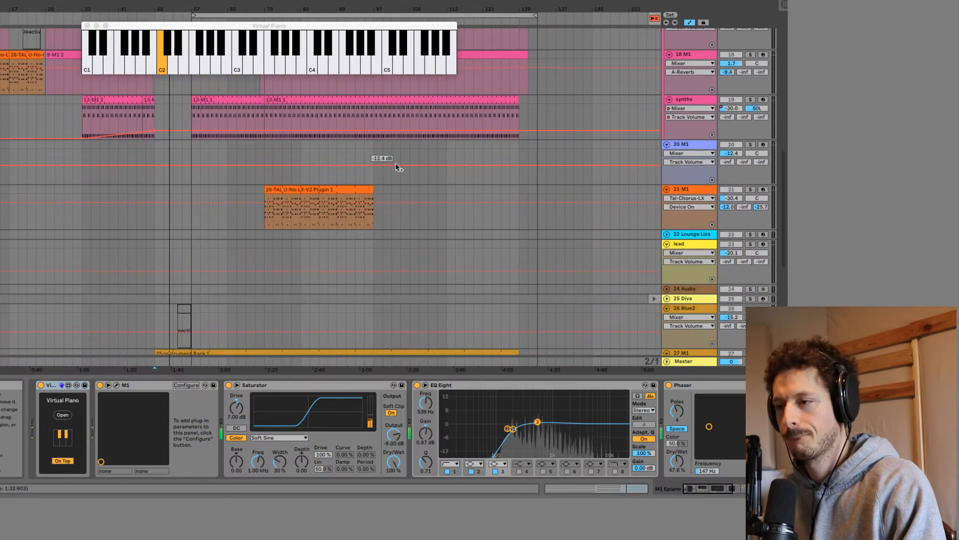
{"action": "scroll", "coordinate": [395, 167], "scroll_direction": "up", "scroll_amount": 15}
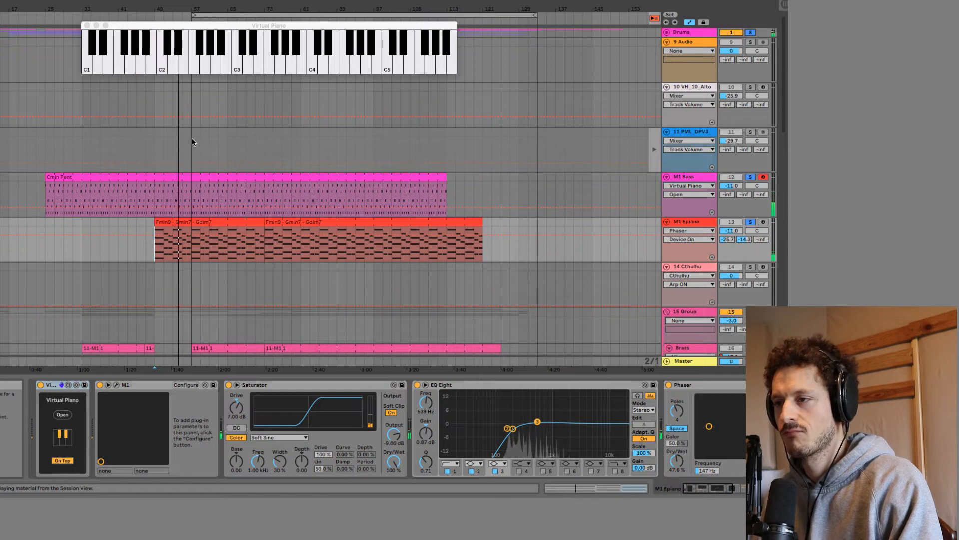
Set the playback start to bar 57 and listen with the Brass and synths tracks in 15 Group soloed.
{"action": "left_click", "coordinate": [252, 165]}
{"action": "scroll", "coordinate": [257, 168], "scroll_direction": "down", "scroll_amount": 3}
{"action": "scroll", "coordinate": [235, 185], "scroll_direction": "down", "scroll_amount": 2}
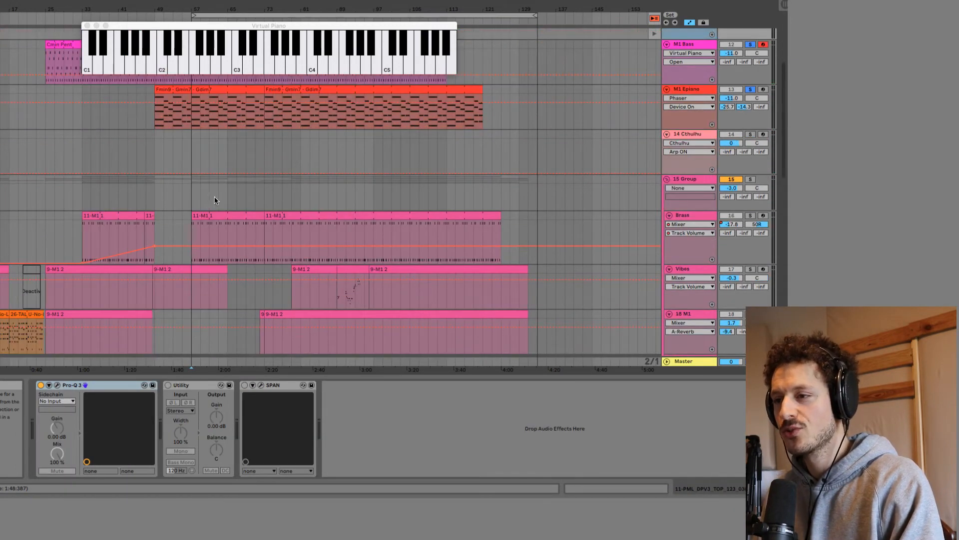
{"action": "left_click", "coordinate": [193, 196]}
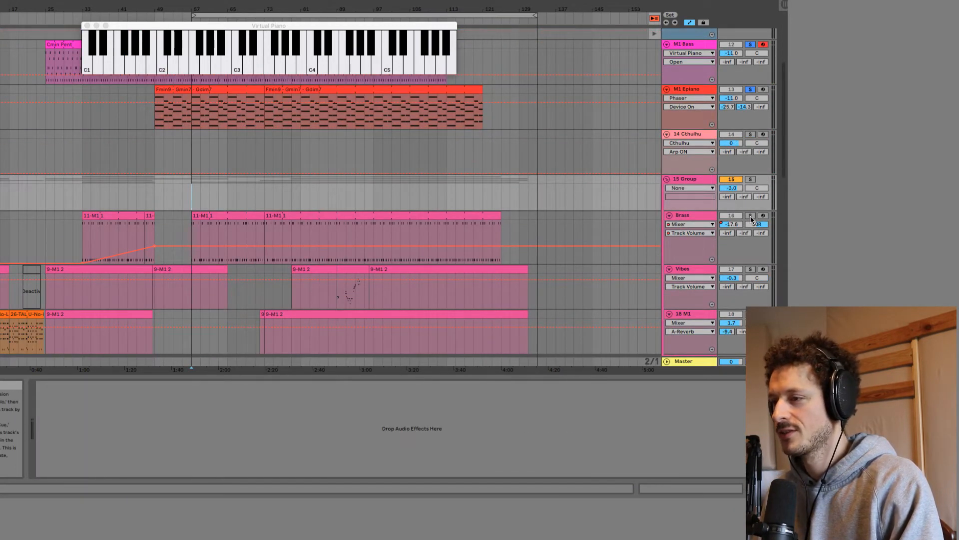
{"action": "scroll", "coordinate": [747, 218], "scroll_direction": "down", "scroll_amount": 3}
{"action": "key", "text": "space"}
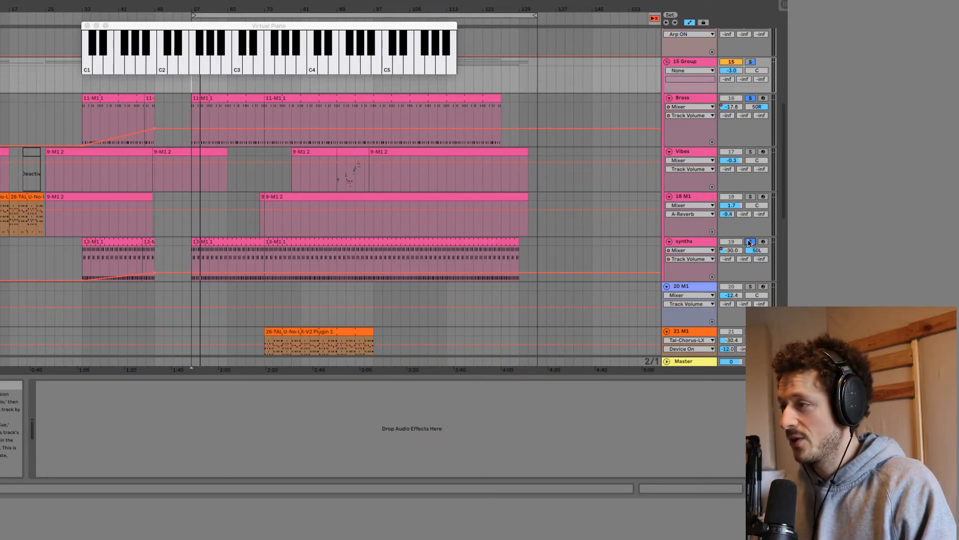
{"action": "left_click", "coordinate": [750, 242]}
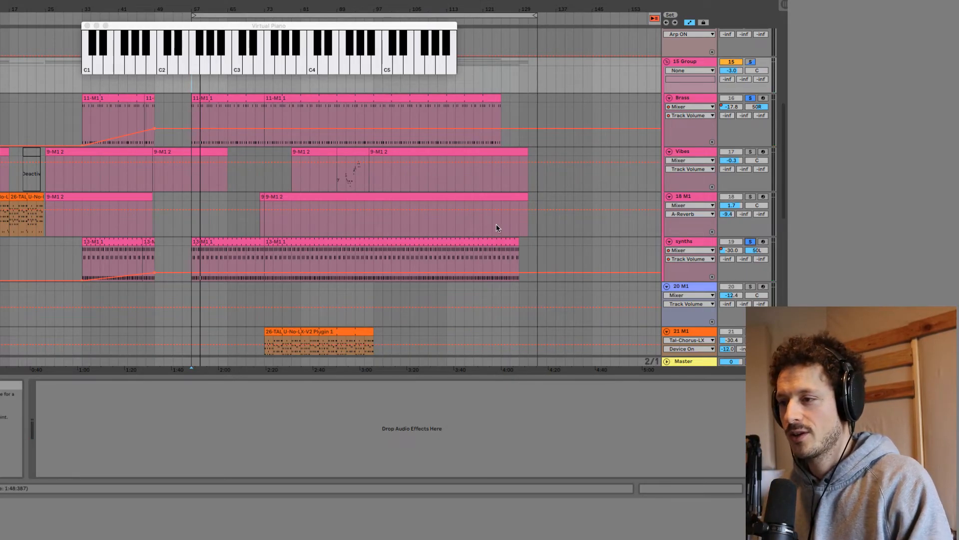
Open the Brass clip starting at bar 57 and zoom its note editor in on the C5 to C6 range.
{"action": "double_click", "coordinate": [223, 98]}
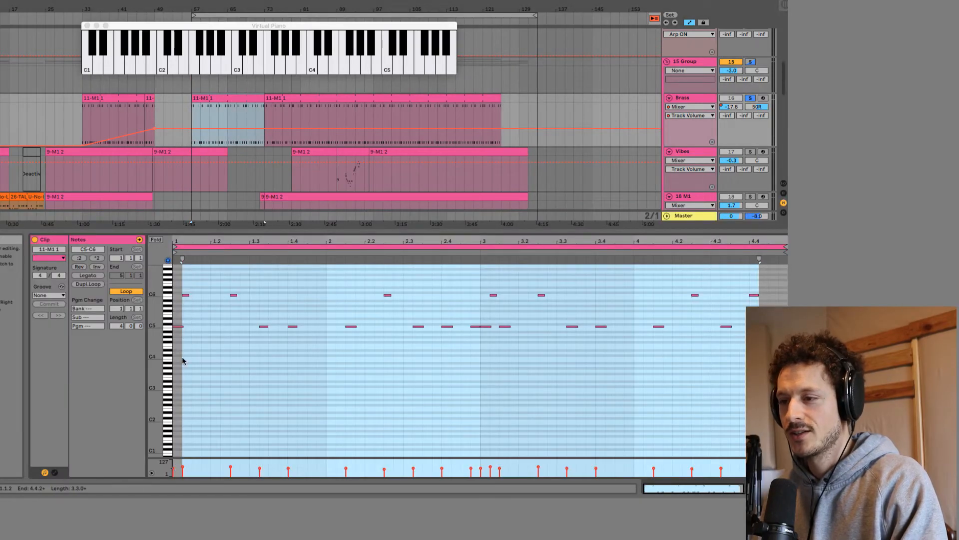
{"action": "left_click_drag", "start_coordinate": [153, 308], "coordinate": [197, 377]}
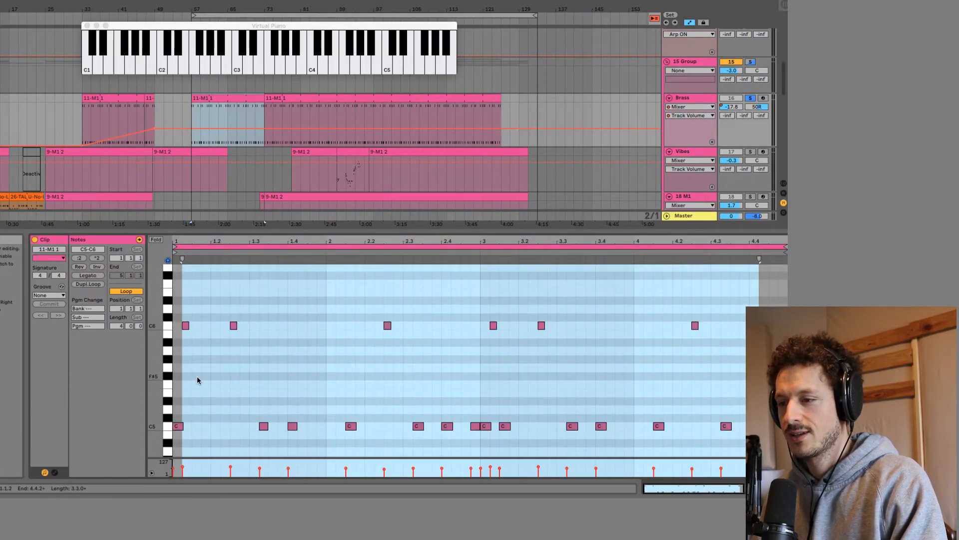
Select the C5 notes and the C6 notes in the Brass clip and listen to the clip from bar 57.
{"action": "left_click", "coordinate": [166, 426]}
{"action": "left_click", "coordinate": [168, 329]}
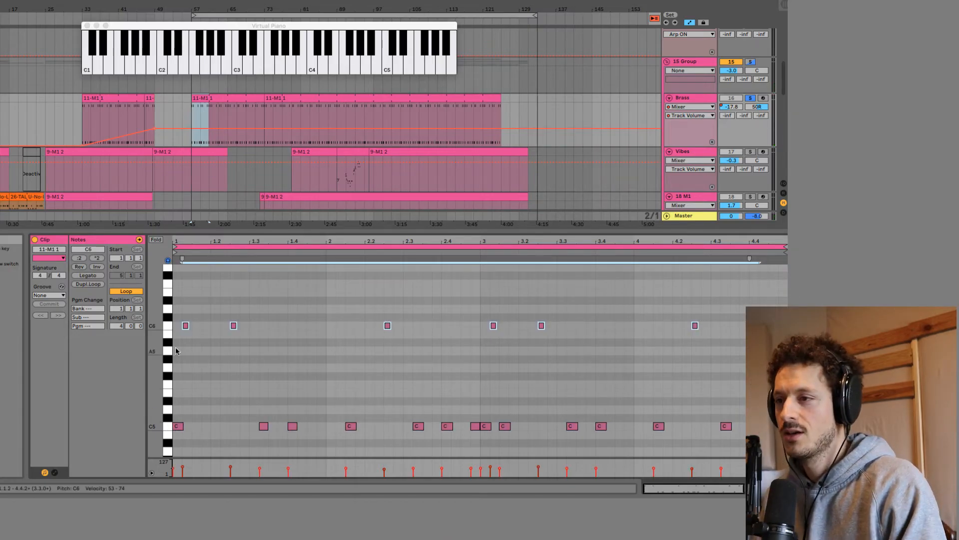
{"action": "left_click", "coordinate": [750, 98]}
{"action": "left_click", "coordinate": [750, 98]}
{"action": "key", "text": "space"}
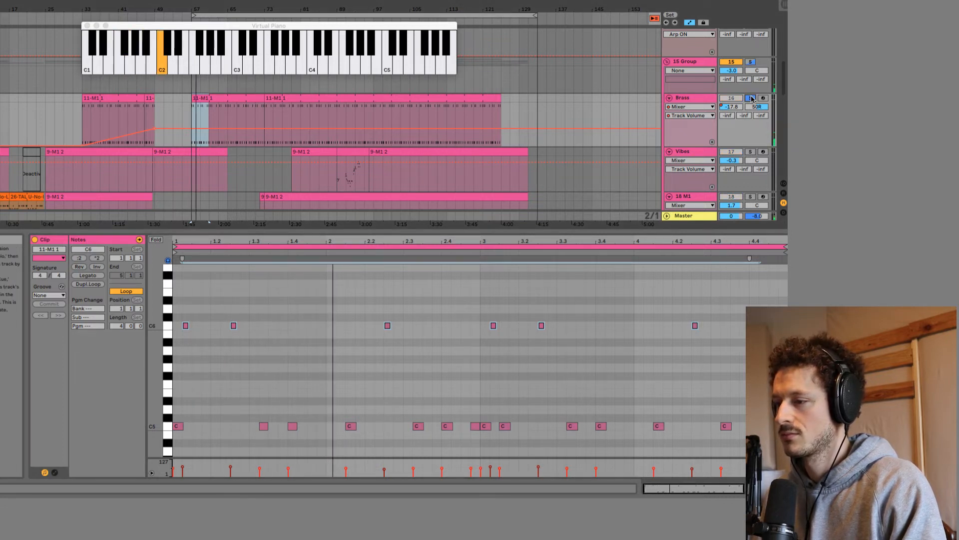
{"action": "key", "text": "space"}
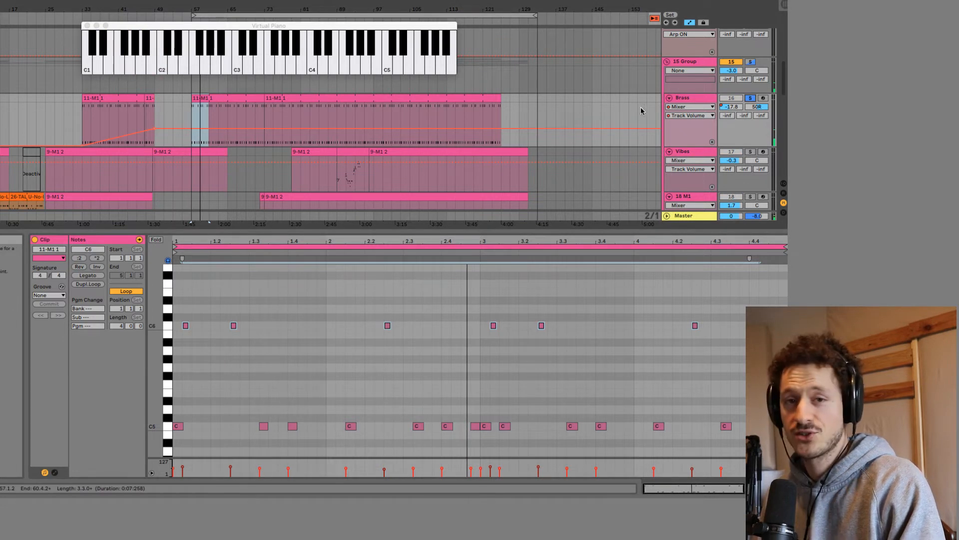
Open the synths clip starting at bar 73, audition its F3, C4 and A#3 notes, and play it.
{"action": "scroll", "coordinate": [575, 150], "scroll_direction": "down", "scroll_amount": 4}
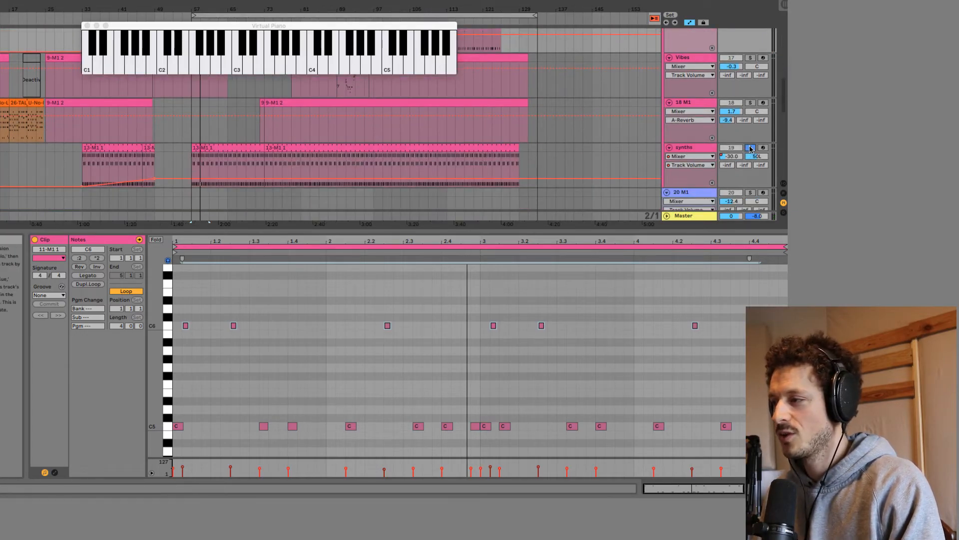
{"action": "left_click", "coordinate": [751, 149]}
{"action": "left_click", "coordinate": [343, 149]}
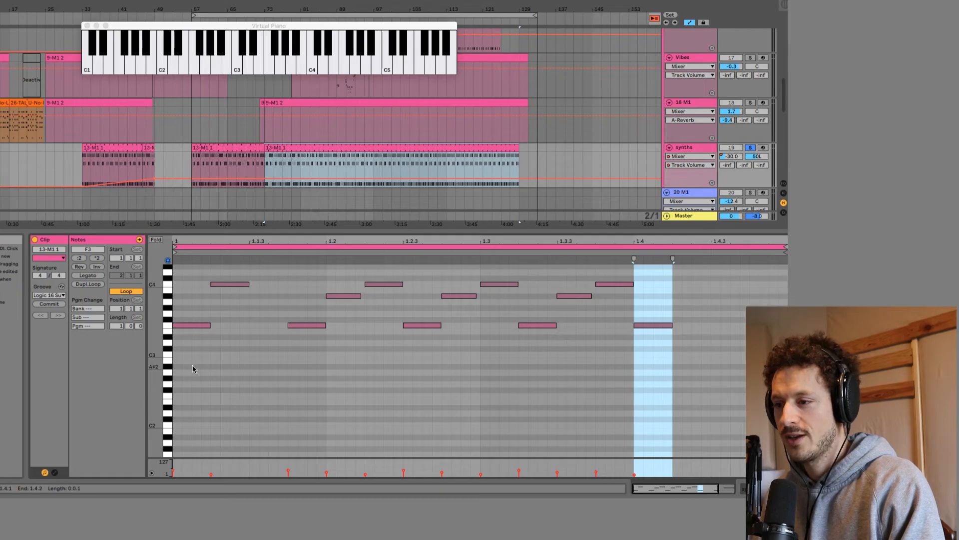
{"action": "scroll", "coordinate": [210, 374], "scroll_direction": "up", "scroll_amount": 5}
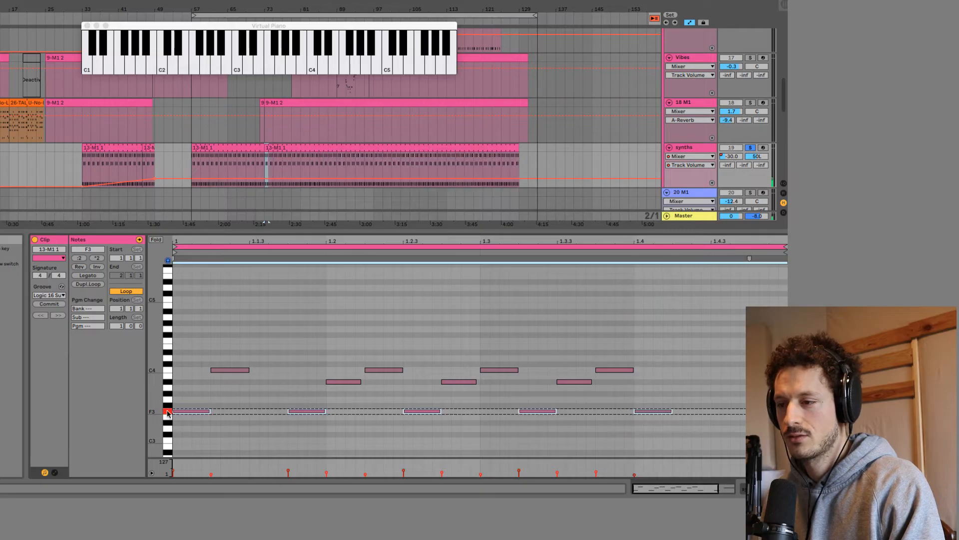
{"action": "left_click", "coordinate": [167, 411]}
{"action": "left_click", "coordinate": [170, 370]}
{"action": "left_click", "coordinate": [168, 382]}
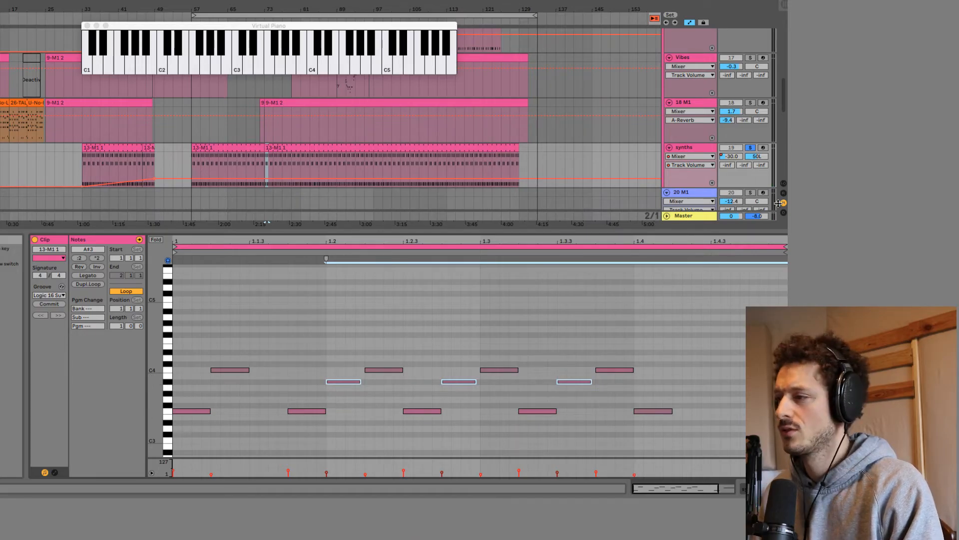
{"action": "key", "text": "space"}
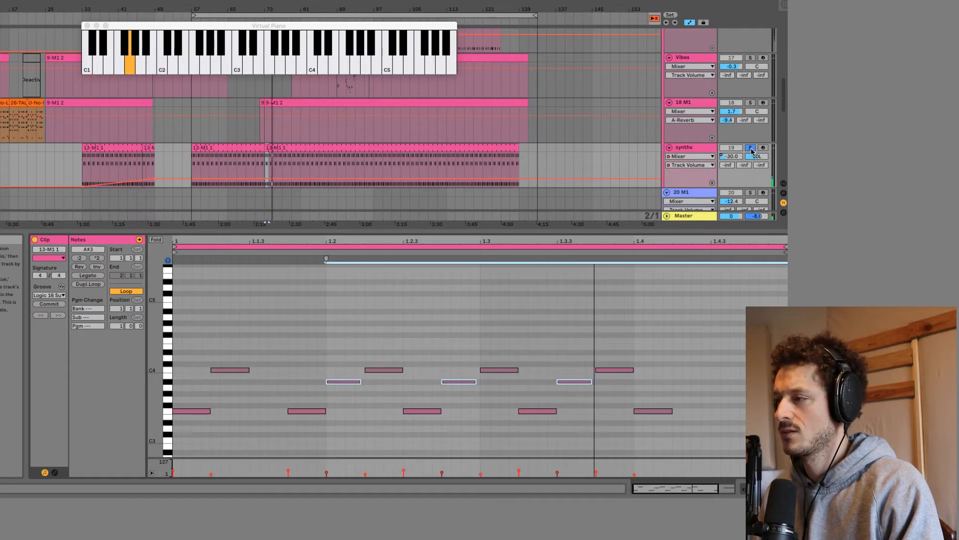
{"action": "key", "text": "space"}
Play from bar 73 and add the M1 Epiano track, the M1 Bass track and the Drums group to the solo.
{"action": "scroll", "coordinate": [753, 152], "scroll_direction": "up", "scroll_amount": 2}
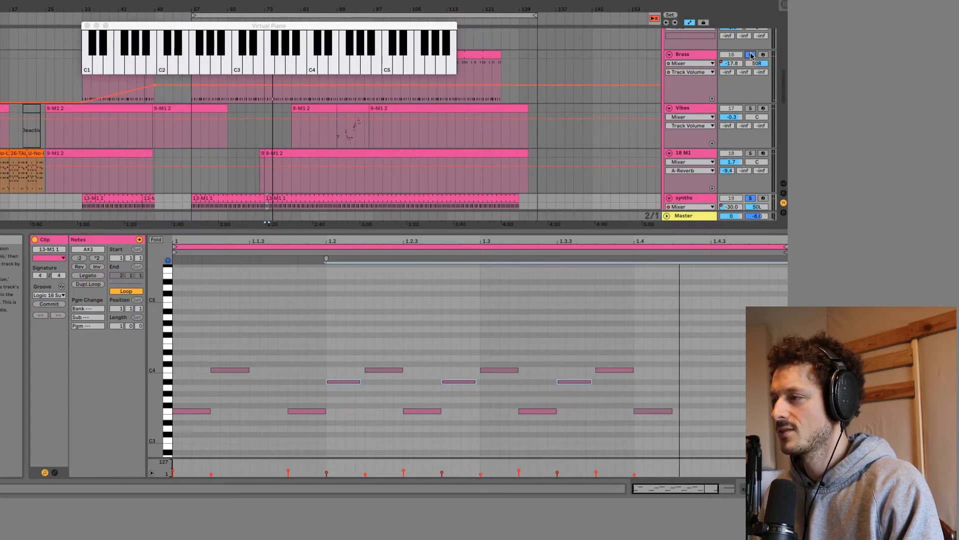
{"action": "key", "text": "space"}
{"action": "scroll", "coordinate": [751, 136], "scroll_direction": "up", "scroll_amount": 8}
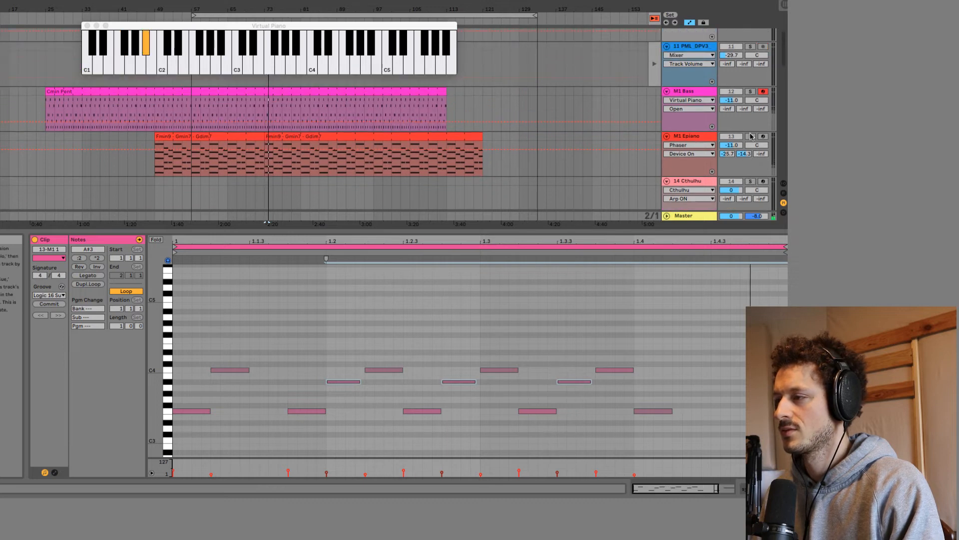
{"action": "left_click", "coordinate": [751, 136]}
{"action": "scroll", "coordinate": [752, 143], "scroll_direction": "up", "scroll_amount": 2}
{"action": "left_click", "coordinate": [751, 147]}
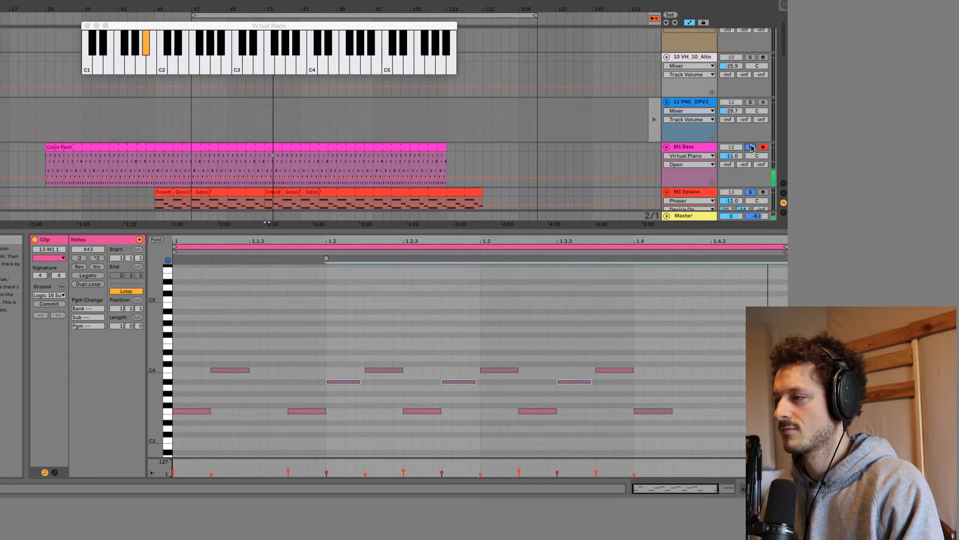
{"action": "scroll", "coordinate": [752, 149], "scroll_direction": "up", "scroll_amount": 2}
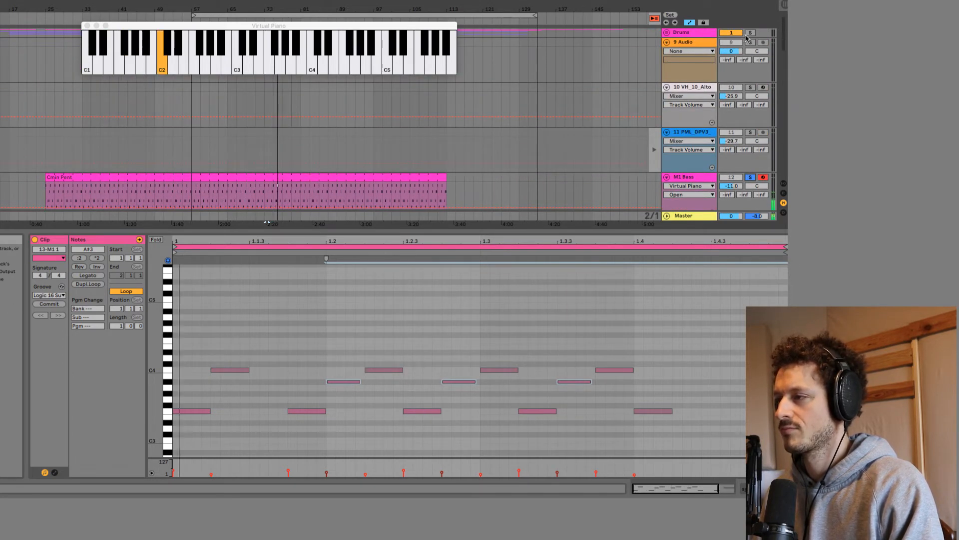
{"action": "left_click", "coordinate": [750, 33]}
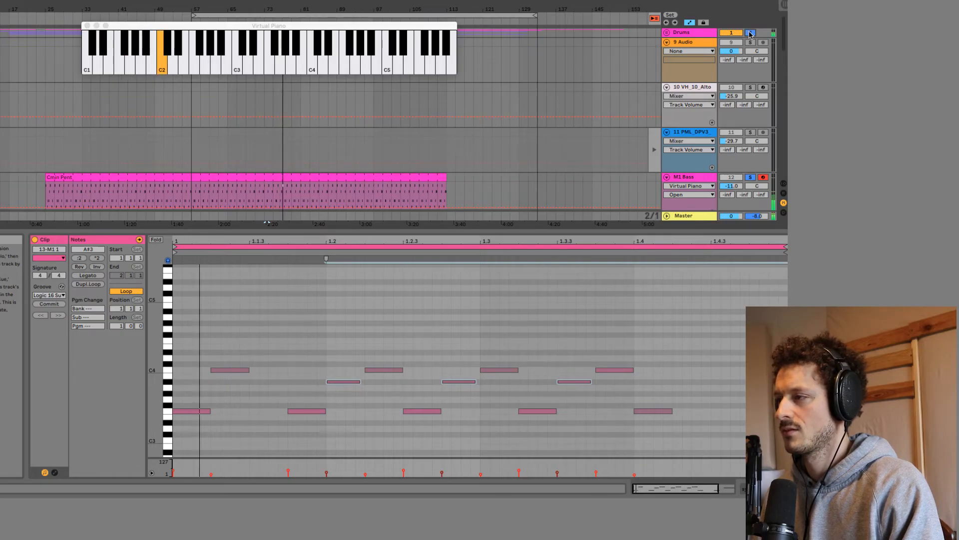
{"action": "scroll", "coordinate": [596, 134], "scroll_direction": "down", "scroll_amount": 8}
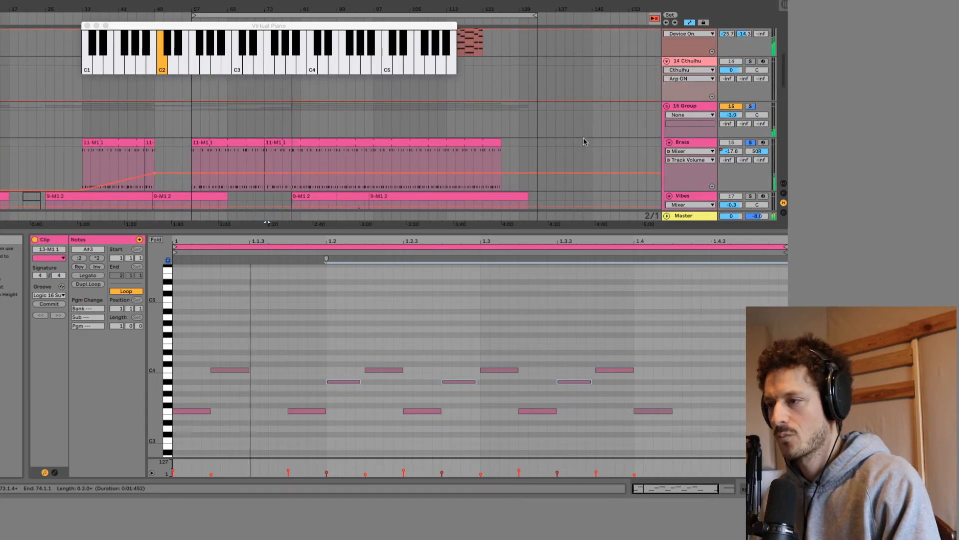
{"action": "scroll", "coordinate": [593, 136], "scroll_direction": "up", "scroll_amount": 2}
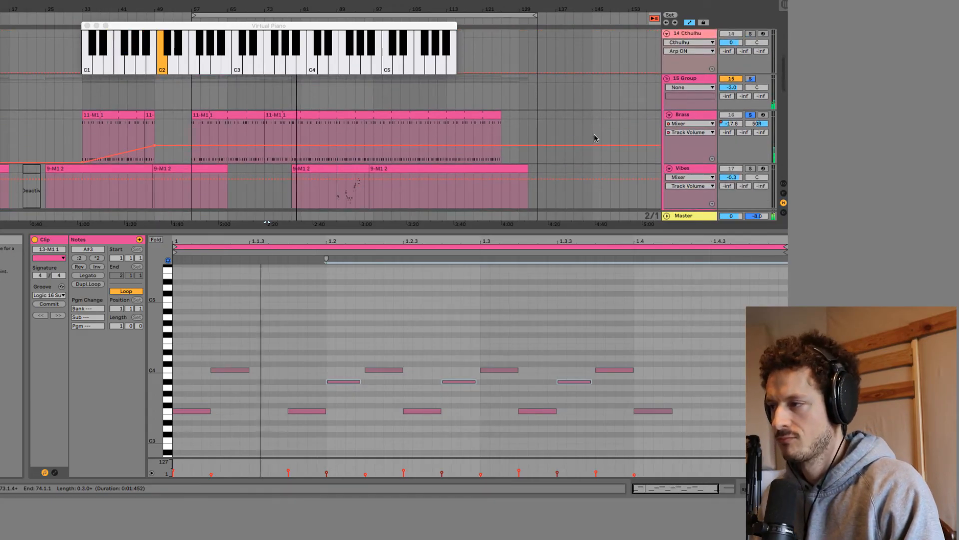
Open the M1 instrument on the Brass track, view its program browser, and close it.
{"action": "left_click", "coordinate": [686, 116]}
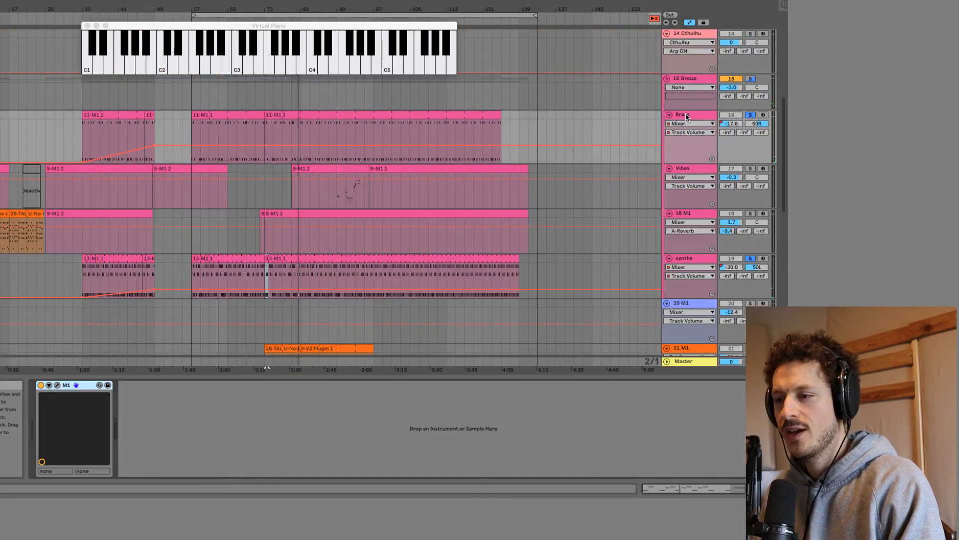
{"action": "left_click", "coordinate": [58, 385]}
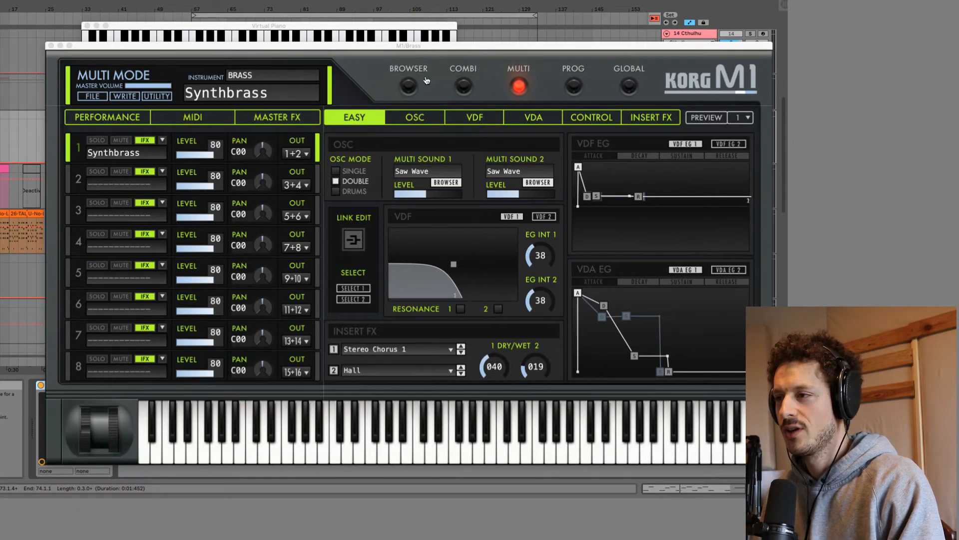
{"action": "left_click", "coordinate": [408, 87]}
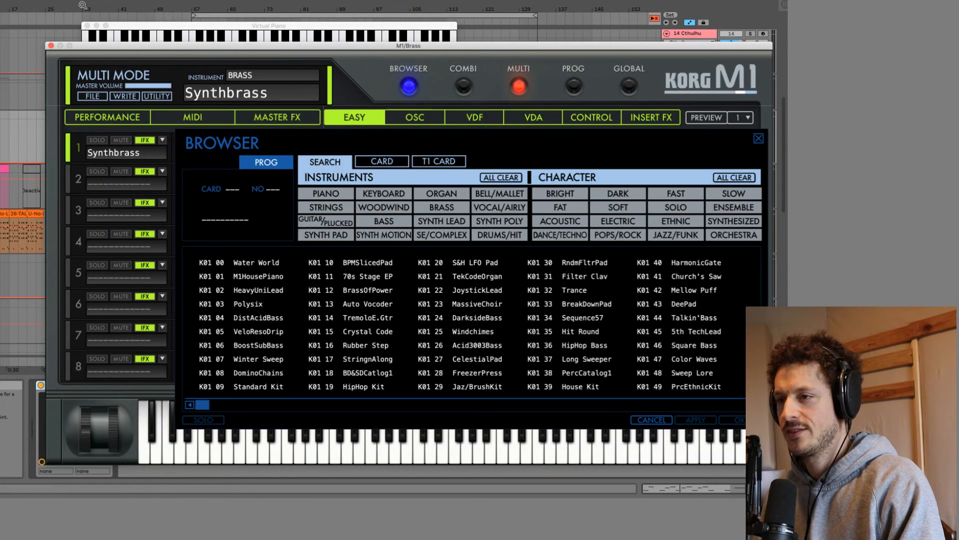
{"action": "left_click", "coordinate": [51, 45]}
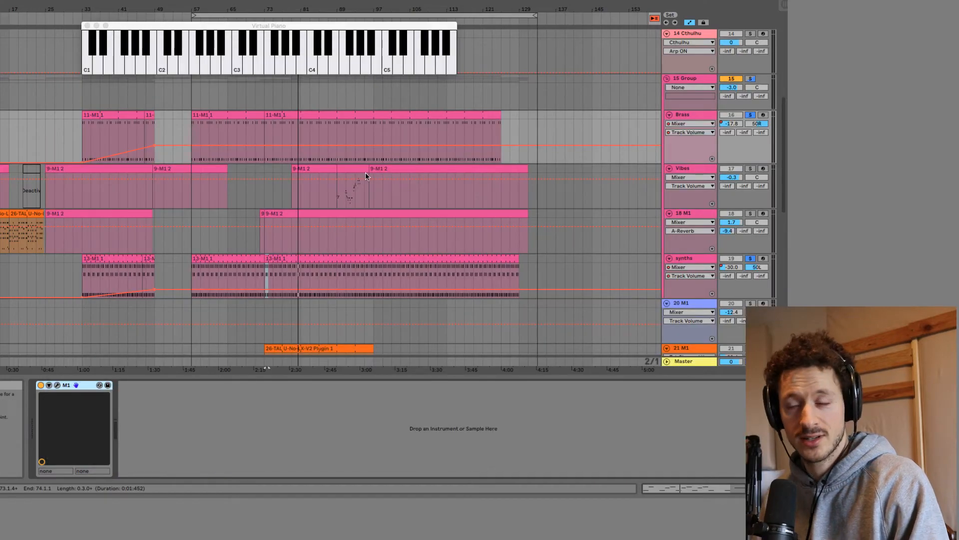
Set the playback start to bar 73 and listen with only the 21 M1 track soloed.
{"action": "scroll", "coordinate": [454, 170], "scroll_direction": "down", "scroll_amount": 5}
{"action": "scroll", "coordinate": [460, 172], "scroll_direction": "down", "scroll_amount": 4}
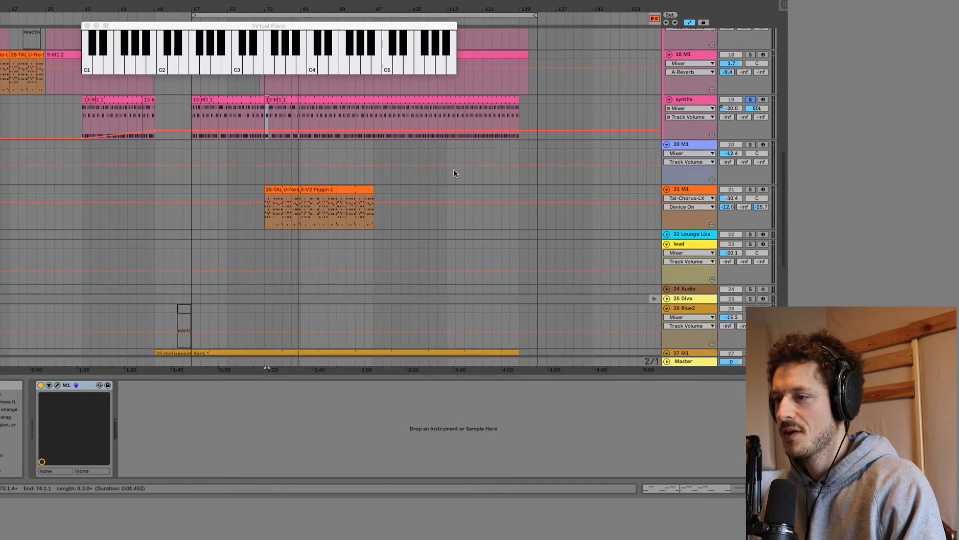
{"action": "scroll", "coordinate": [454, 171], "scroll_direction": "up", "scroll_amount": 3}
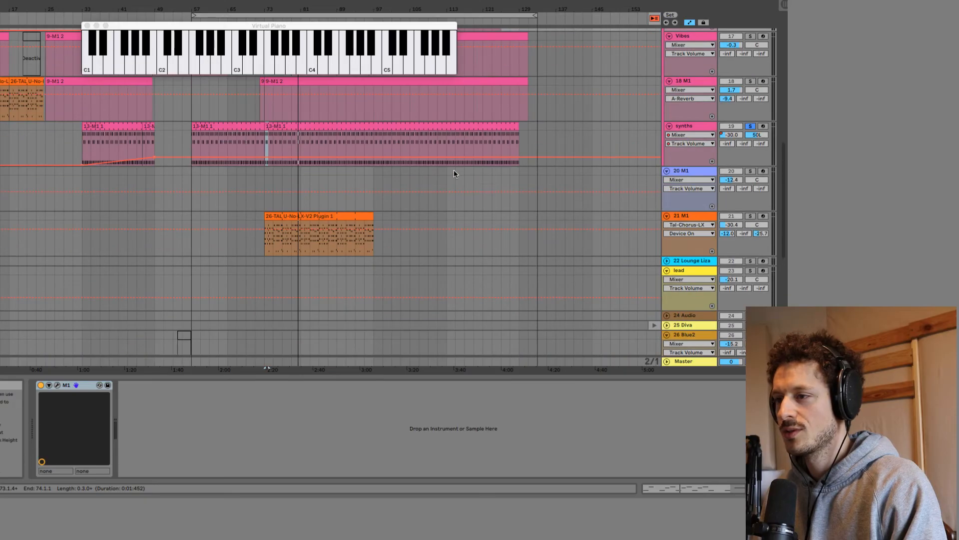
{"action": "left_click", "coordinate": [266, 209]}
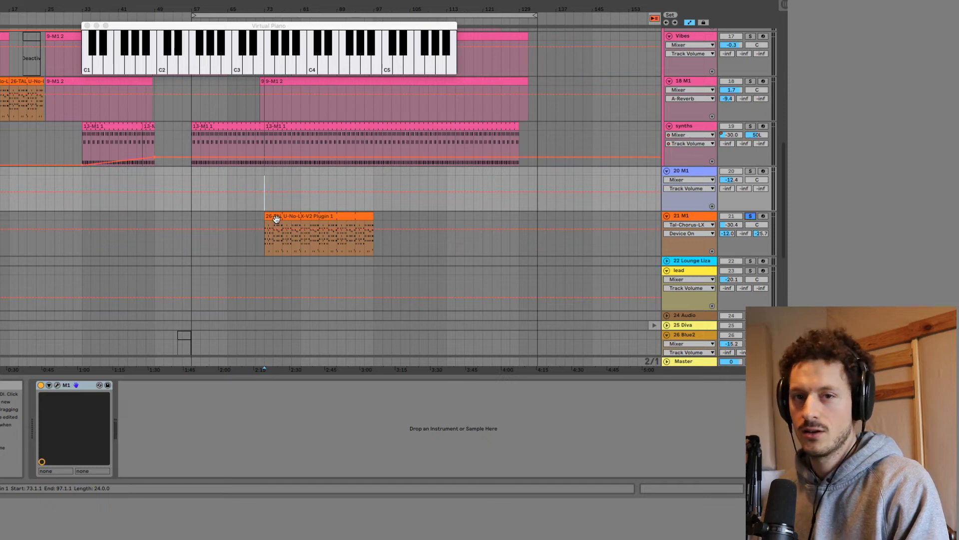
{"action": "key", "text": "space"}
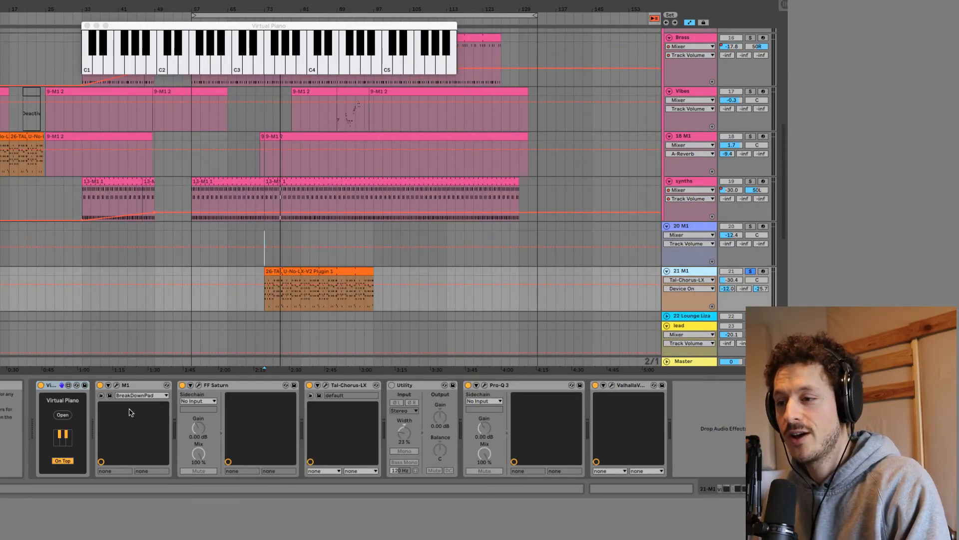
Open the M1 instrument on the 21 M1 track, pick Analog from the Synth Wave multisounds for oscillator 1, and close it.
{"action": "left_click", "coordinate": [116, 385]}
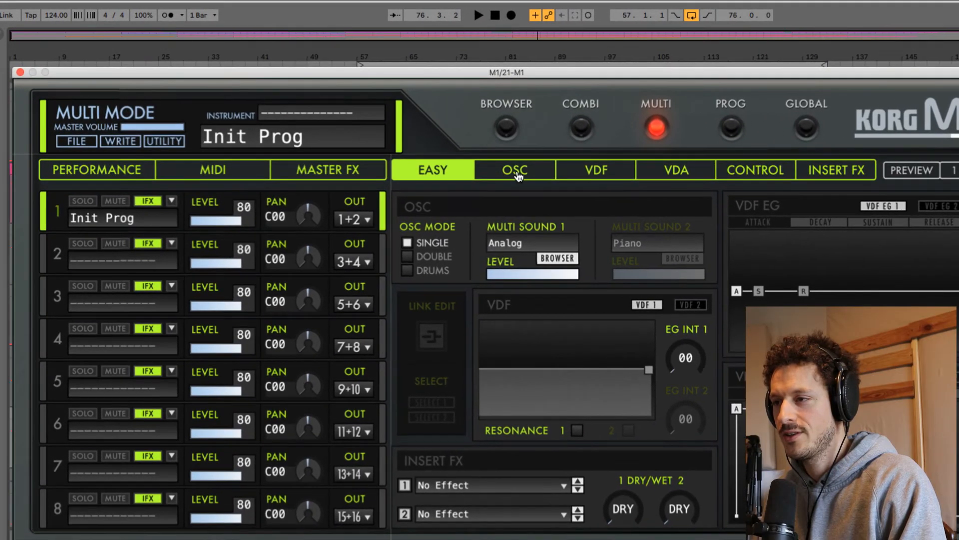
{"action": "left_click", "coordinate": [348, 139]}
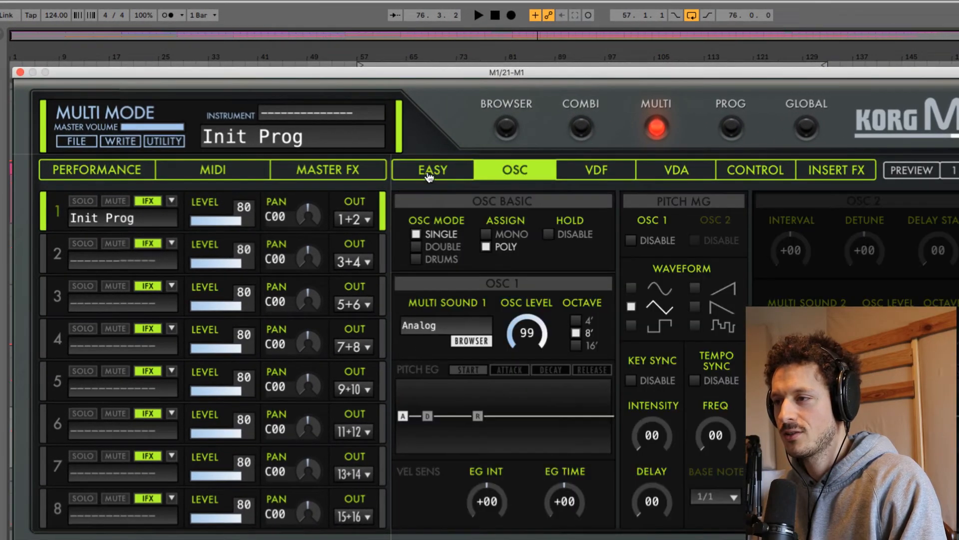
{"action": "left_click", "coordinate": [429, 172]}
{"action": "left_click", "coordinate": [557, 259]}
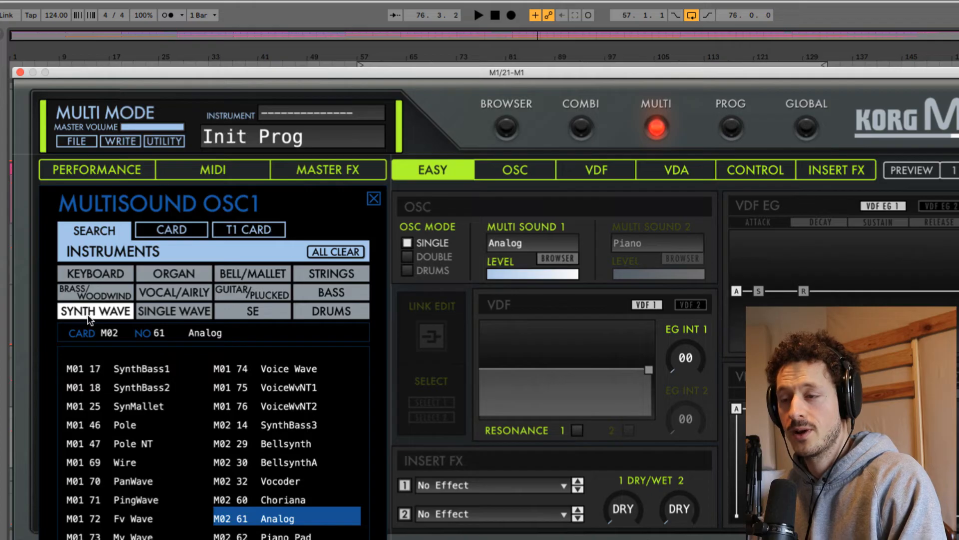
{"action": "double_click", "coordinate": [272, 522]}
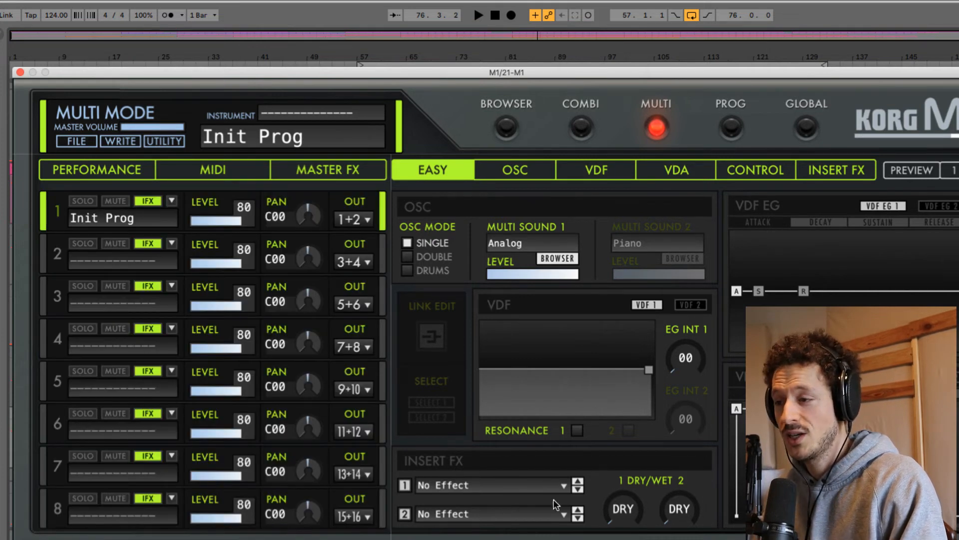
{"action": "left_click", "coordinate": [20, 74]}
Listen to the section from bar 73 where the 21 M1 clip plays, and set the playback start to bar 79.
{"action": "key", "text": "space"}
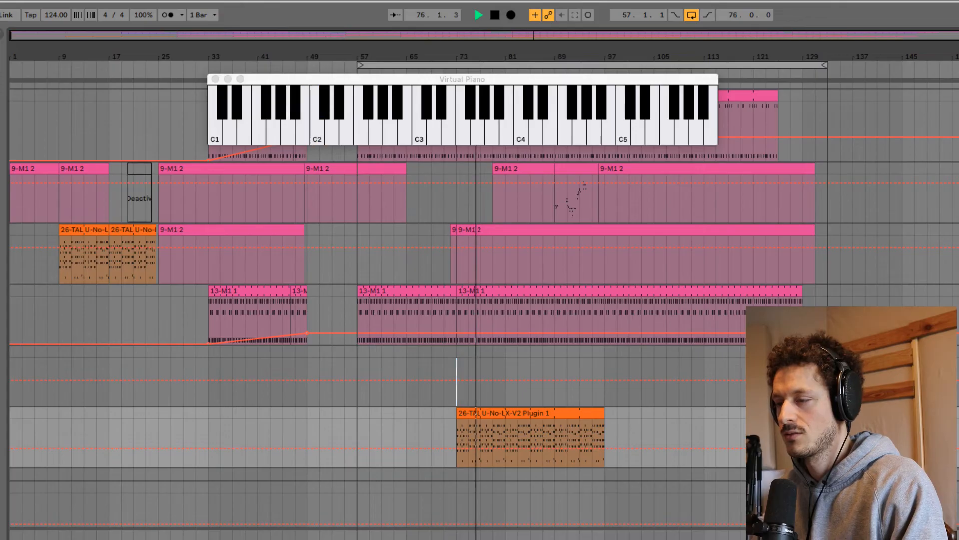
{"action": "key", "text": "space"}
{"action": "scroll", "coordinate": [479, 290], "scroll_direction": "up", "scroll_amount": 10}
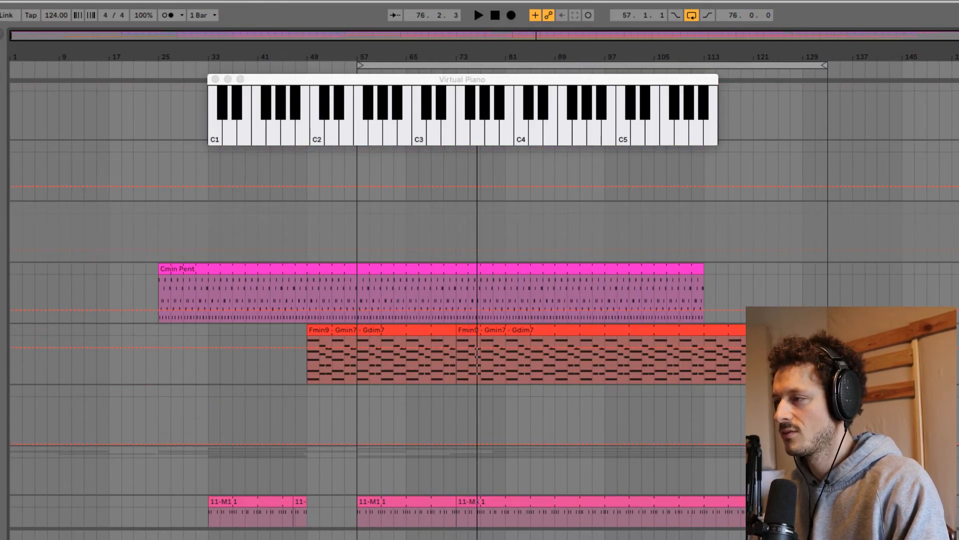
{"action": "key", "text": "space"}
{"action": "scroll", "coordinate": [747, 280], "scroll_direction": "down", "scroll_amount": 15}
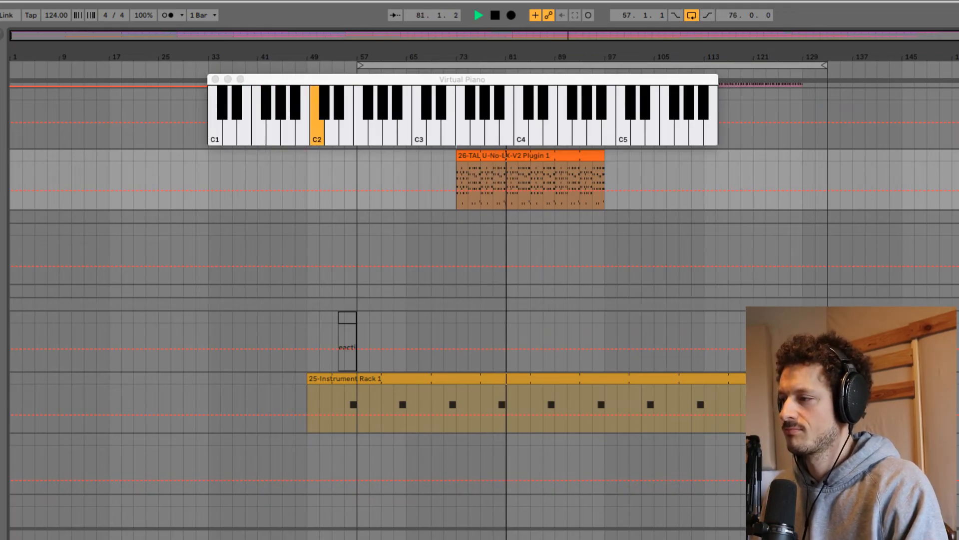
{"action": "left_click", "coordinate": [494, 350]}
{"action": "key", "text": "space"}
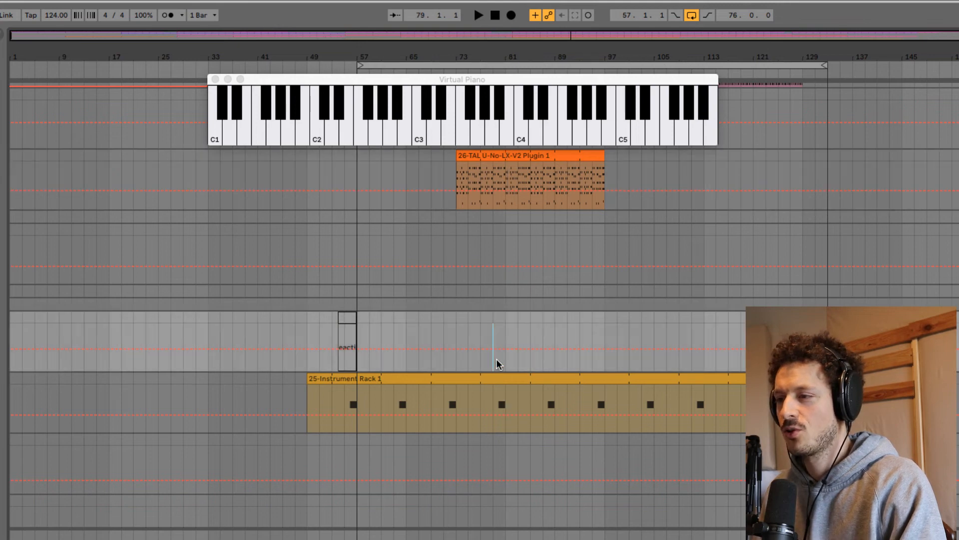
Open the M1 instrument on the 27 M1 track and filter its program browser to the Vocal/Airly instruments.
{"action": "left_click", "coordinate": [957, 400]}
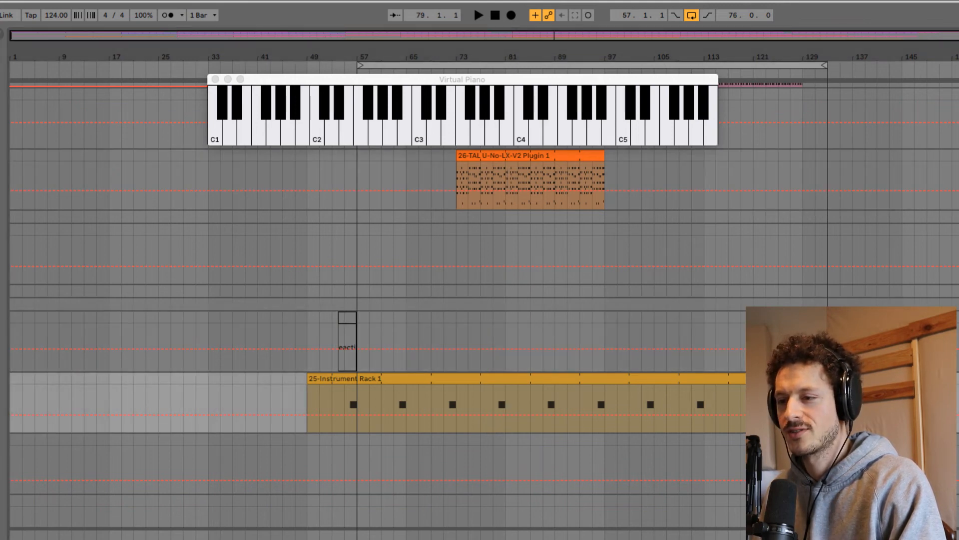
{"action": "left_click", "coordinate": [295, 538]}
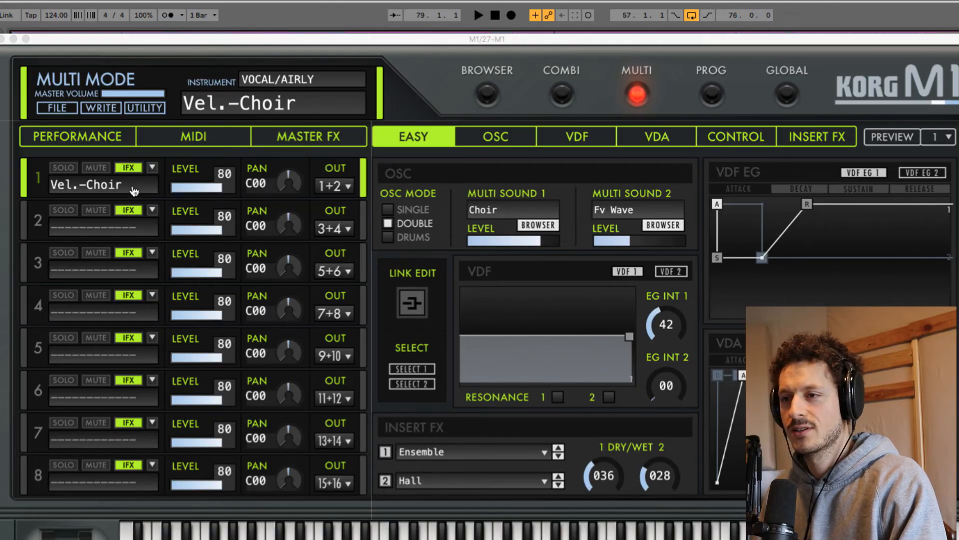
{"action": "left_click", "coordinate": [498, 98]}
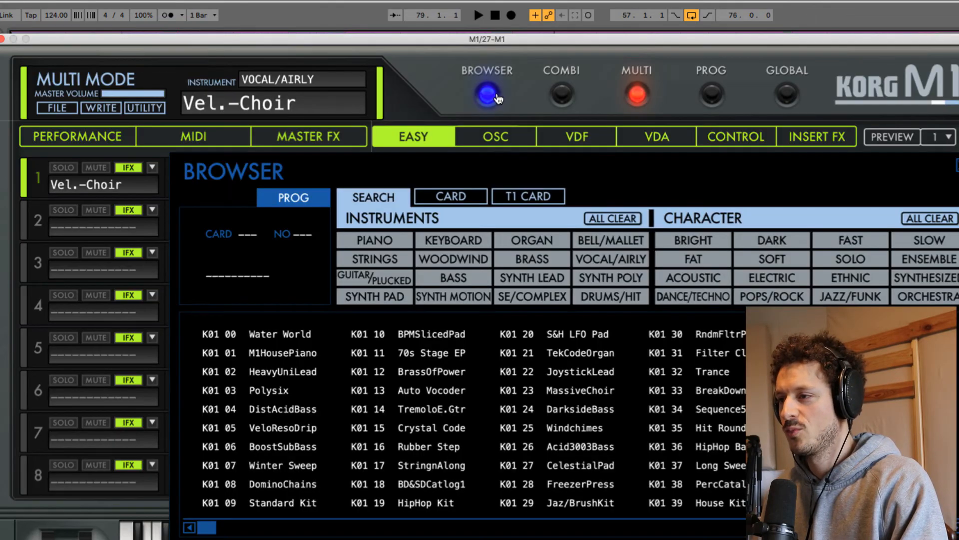
{"action": "left_click", "coordinate": [611, 261]}
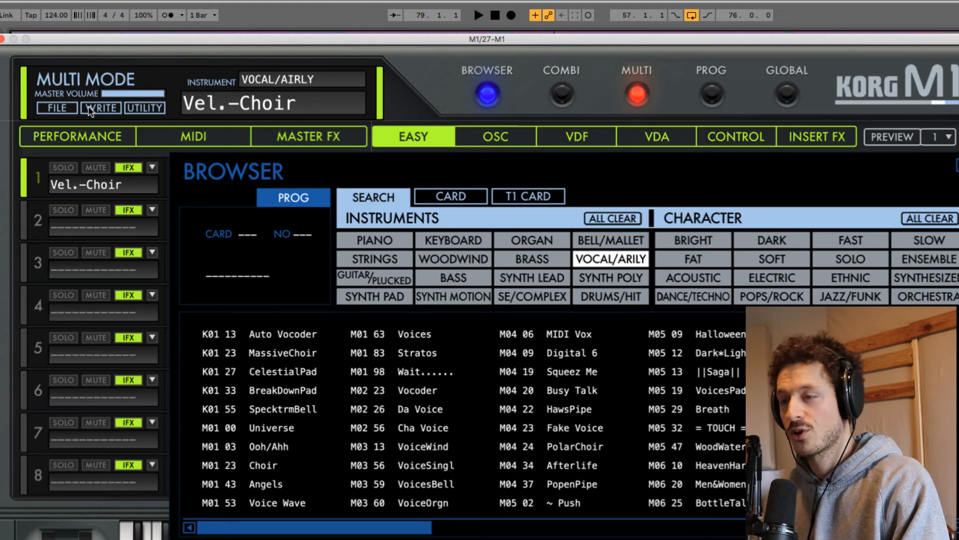
Close the 27 M1 instrument window and listen to that track's choir clip from bar 71.
{"action": "left_click", "coordinate": [3, 39]}
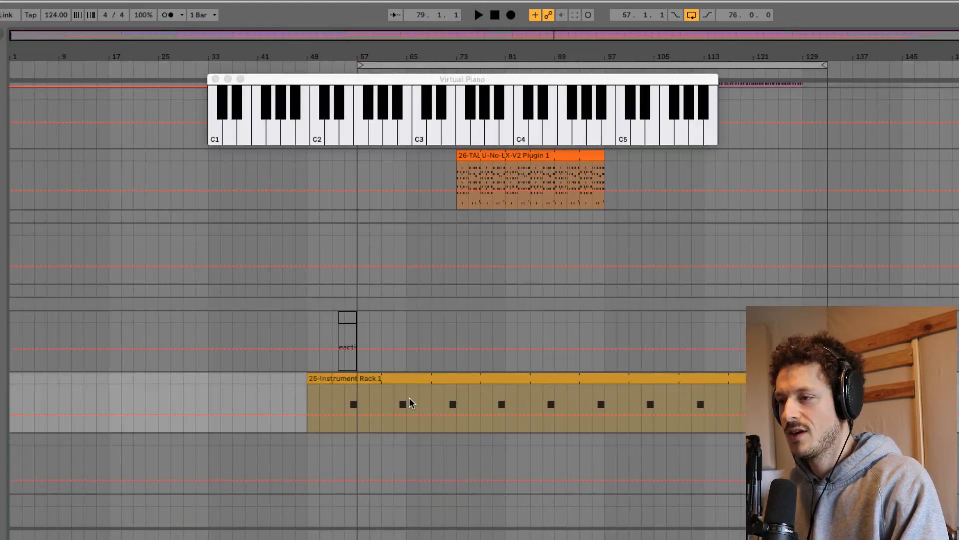
{"action": "left_click", "coordinate": [389, 397]}
{"action": "left_click", "coordinate": [444, 400]}
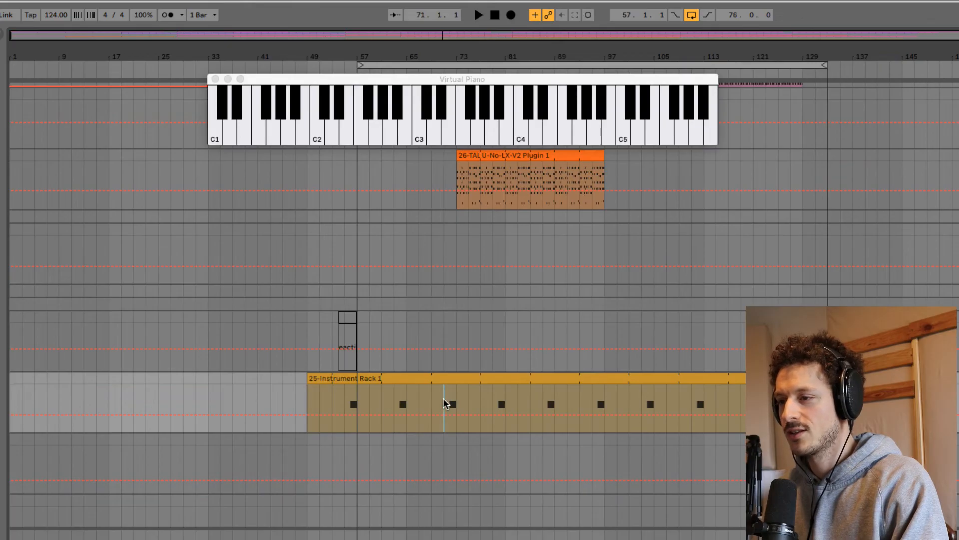
{"action": "key", "text": "space"}
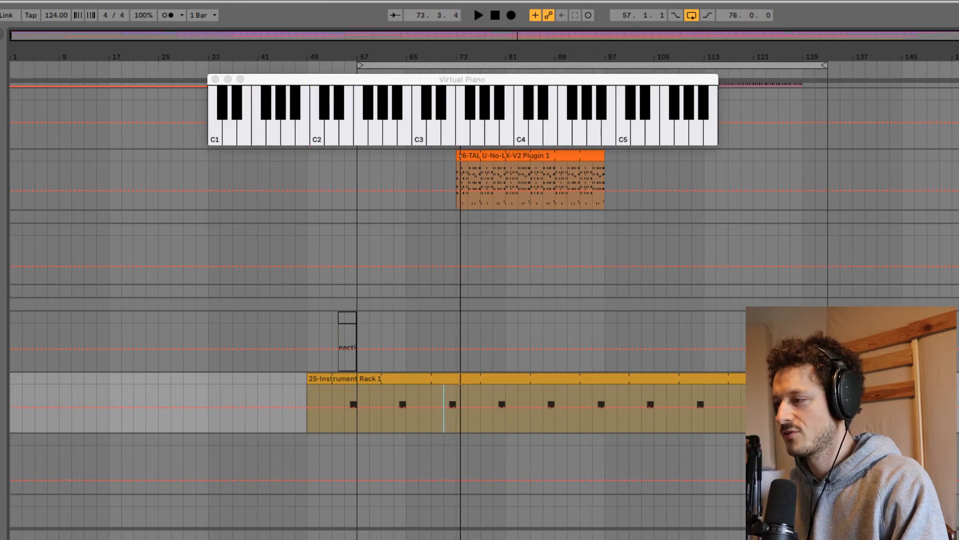
Return the playback start to bar 71, listen to the arrangement for several bars while reviewing its tracks, and stop playback.
{"action": "left_click", "coordinate": [438, 364]}
{"action": "key", "text": "space"}
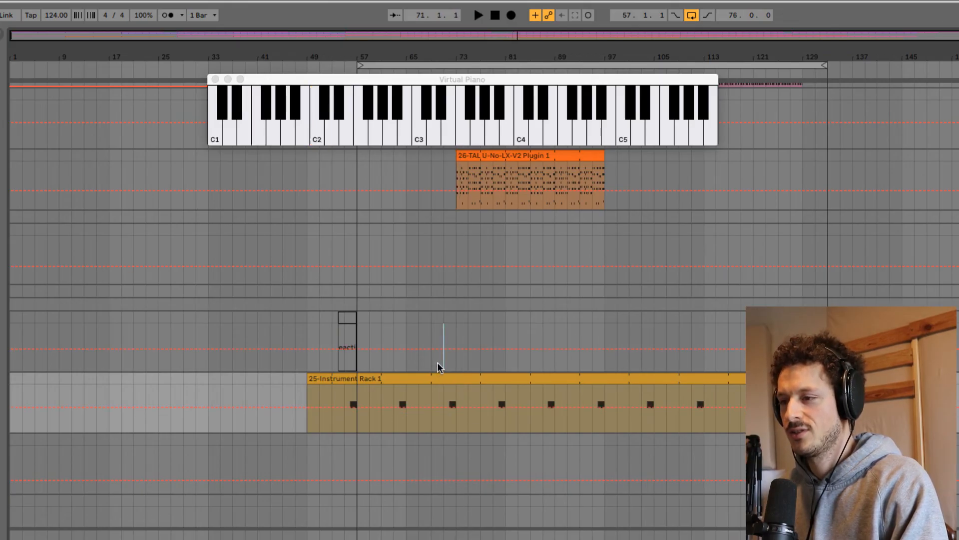
{"action": "key", "text": "space"}
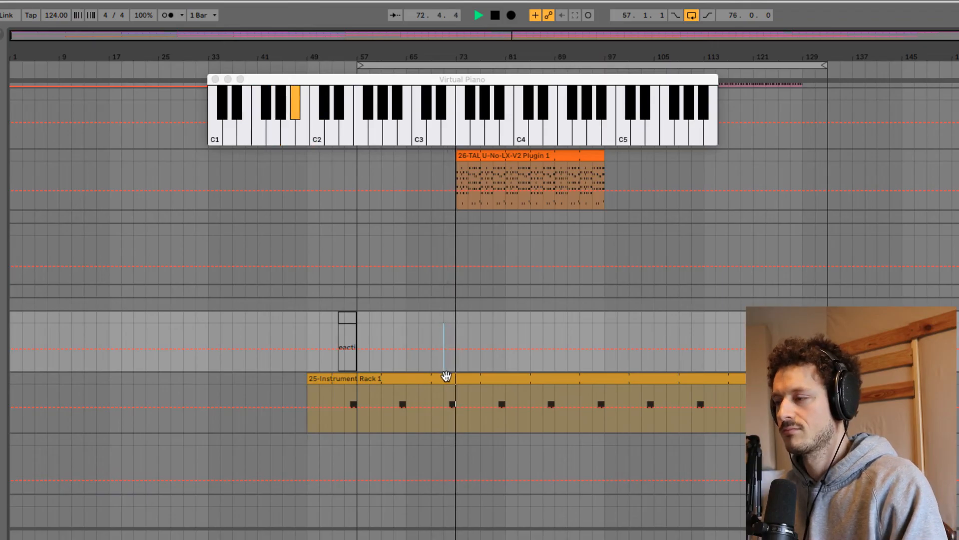
{"action": "scroll", "coordinate": [446, 375], "scroll_direction": "down", "scroll_amount": 3}
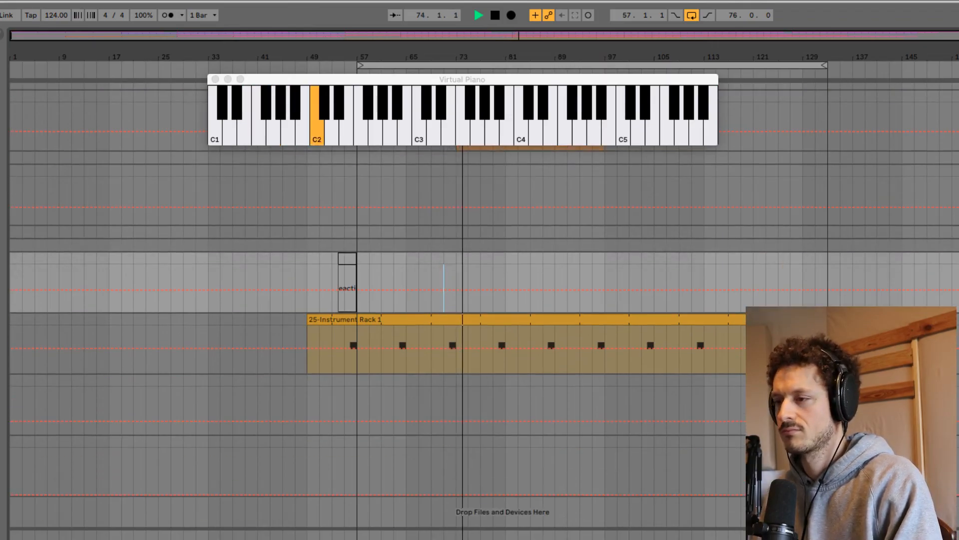
{"action": "scroll", "coordinate": [446, 376], "scroll_direction": "up", "scroll_amount": 5}
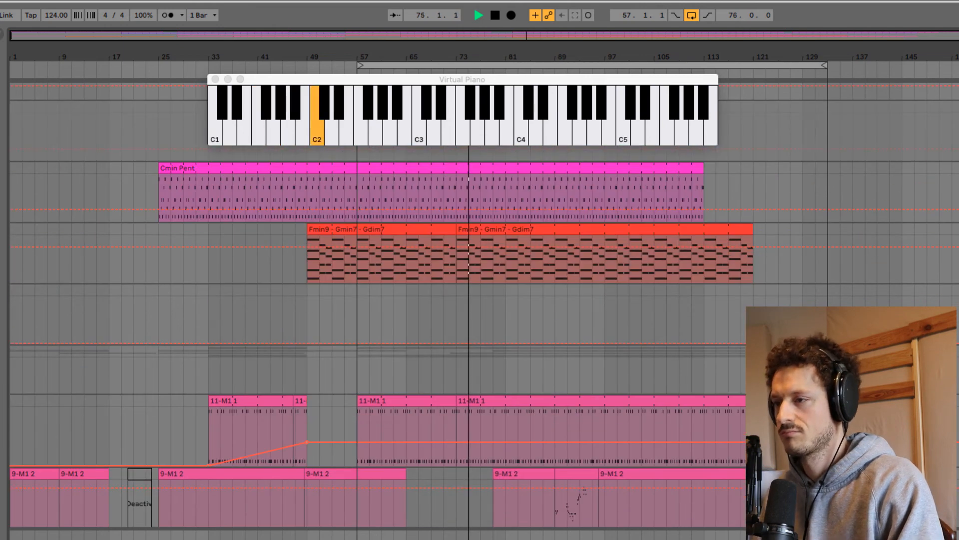
{"action": "scroll", "coordinate": [446, 376], "scroll_direction": "down", "scroll_amount": 3}
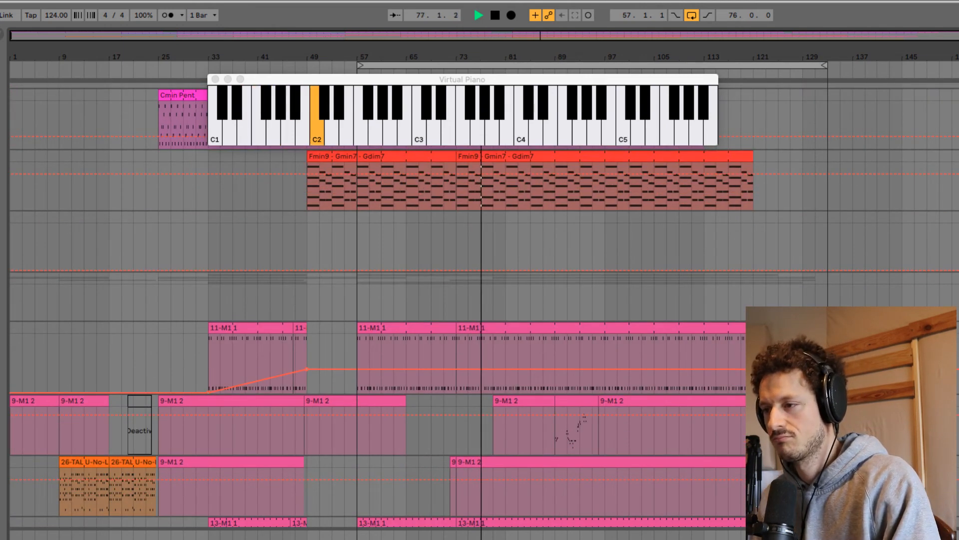
{"action": "key", "text": "space"}
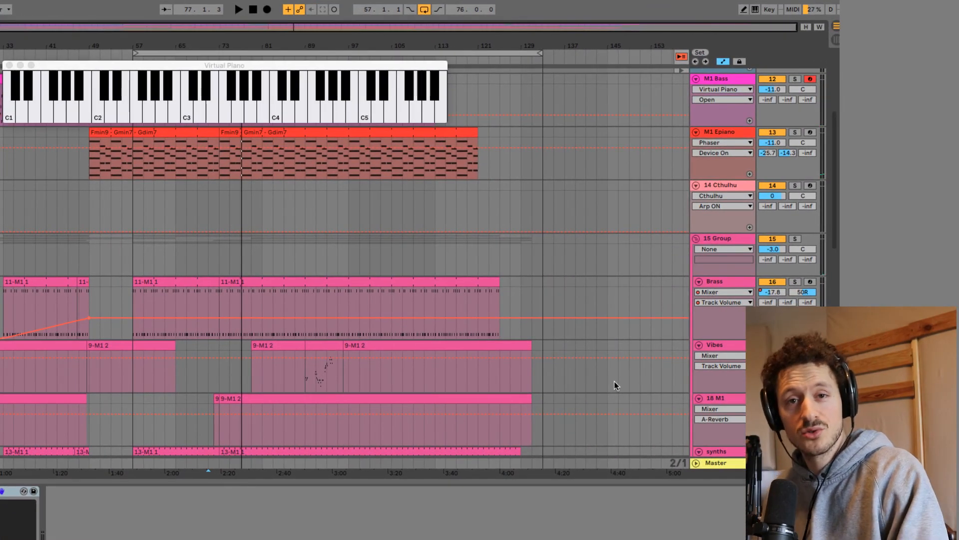
Open the M1 instrument on the Vibes track, view its program browser, and close the instrument window.
{"action": "left_click", "coordinate": [715, 345]}
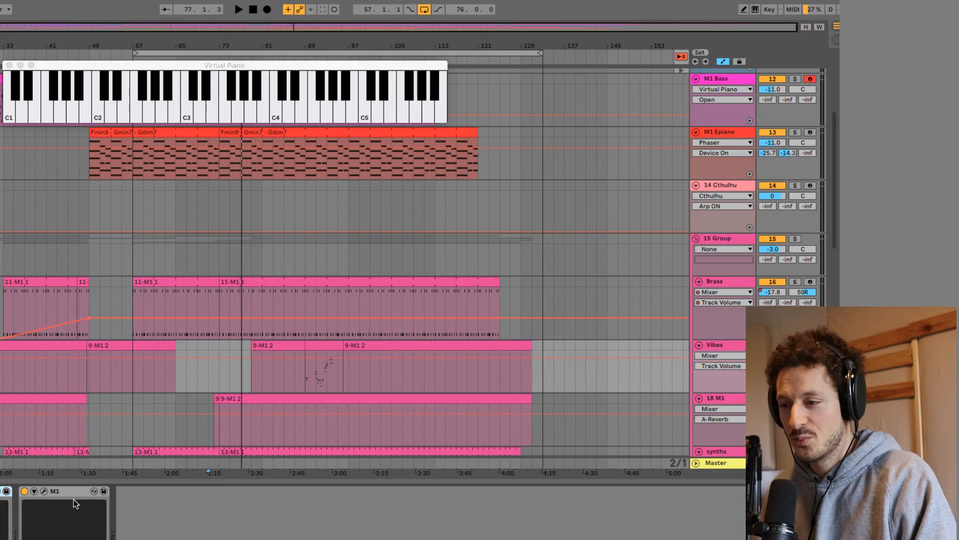
{"action": "left_click", "coordinate": [42, 493]}
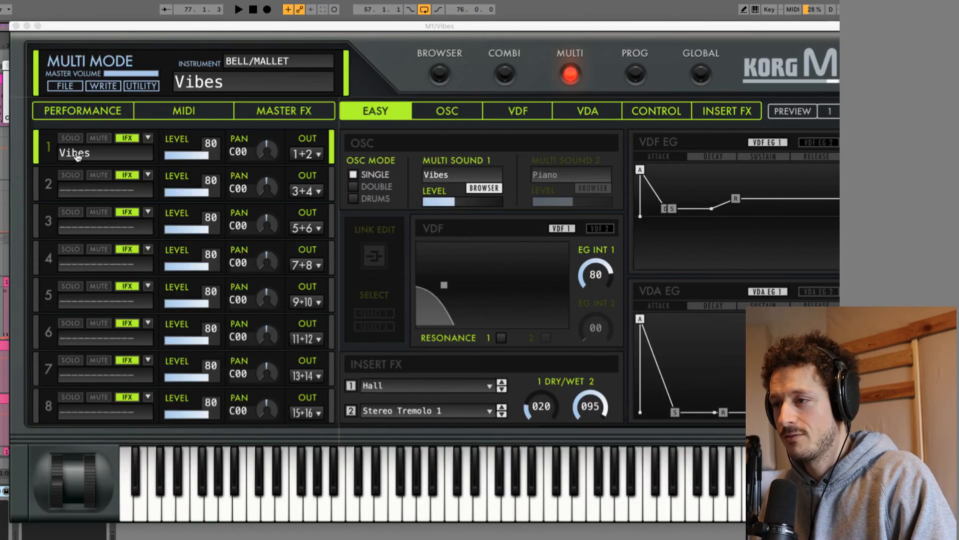
{"action": "left_click", "coordinate": [440, 75]}
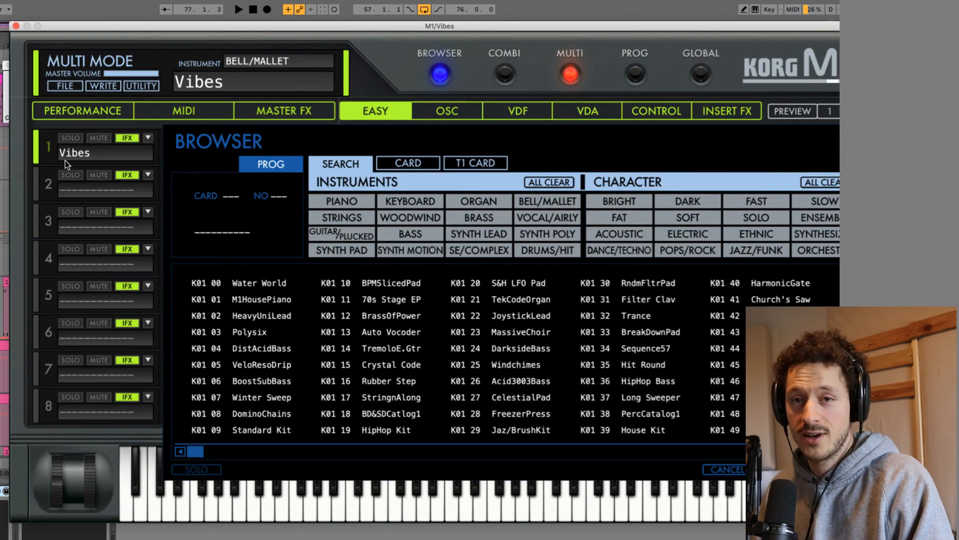
{"action": "left_click", "coordinate": [1, 199]}
{"action": "left_click", "coordinate": [16, 26]}
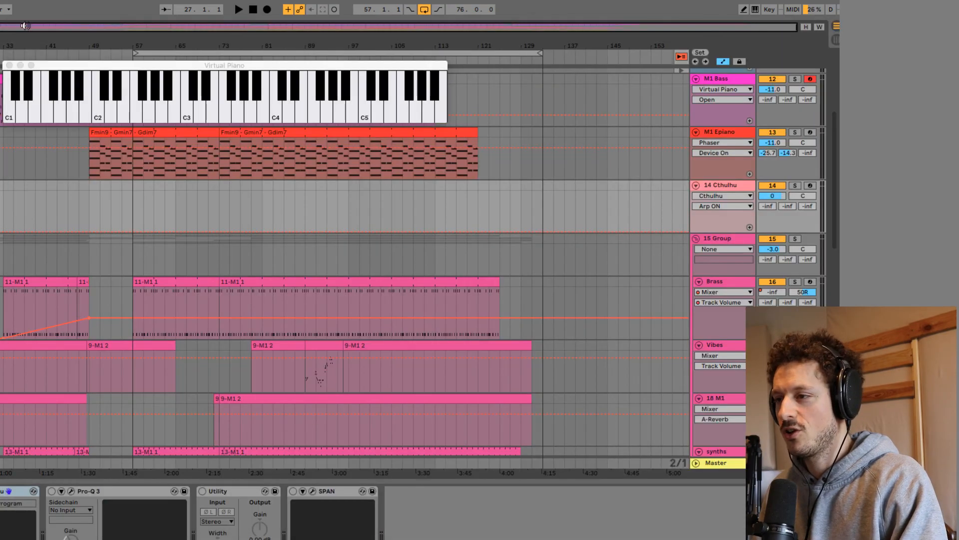
Arm the Vibes track for recording, then listen to the arrangement from the Vibes note run at bar 89 and stop.
{"action": "scroll", "coordinate": [594, 350], "scroll_direction": "up", "scroll_amount": 5}
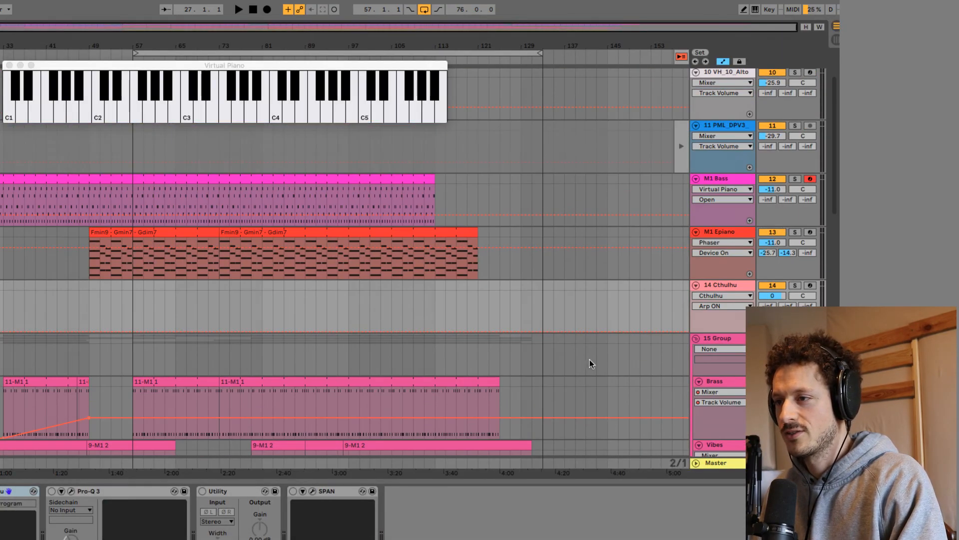
{"action": "scroll", "coordinate": [592, 363], "scroll_direction": "down", "scroll_amount": 15}
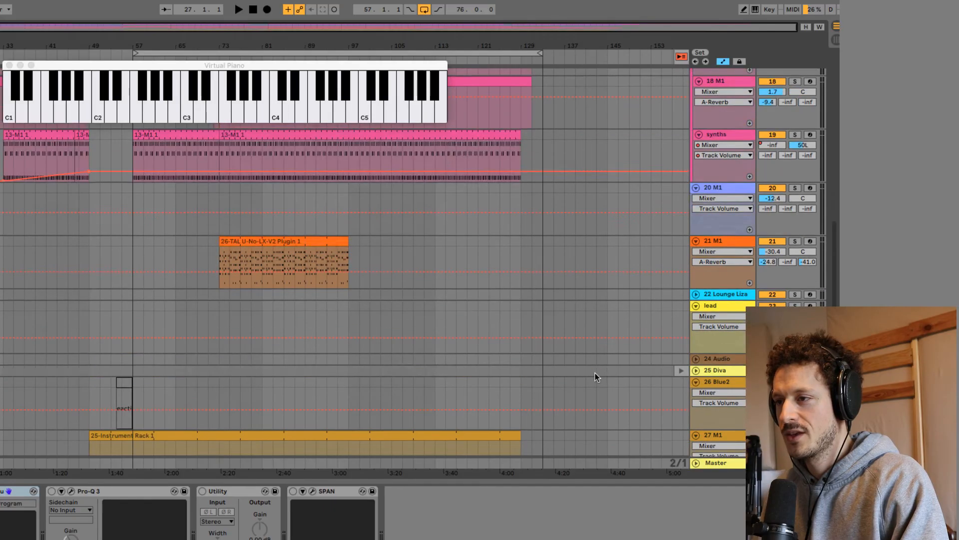
{"action": "scroll", "coordinate": [595, 377], "scroll_direction": "up", "scroll_amount": 10}
{"action": "left_click", "coordinate": [811, 304]}
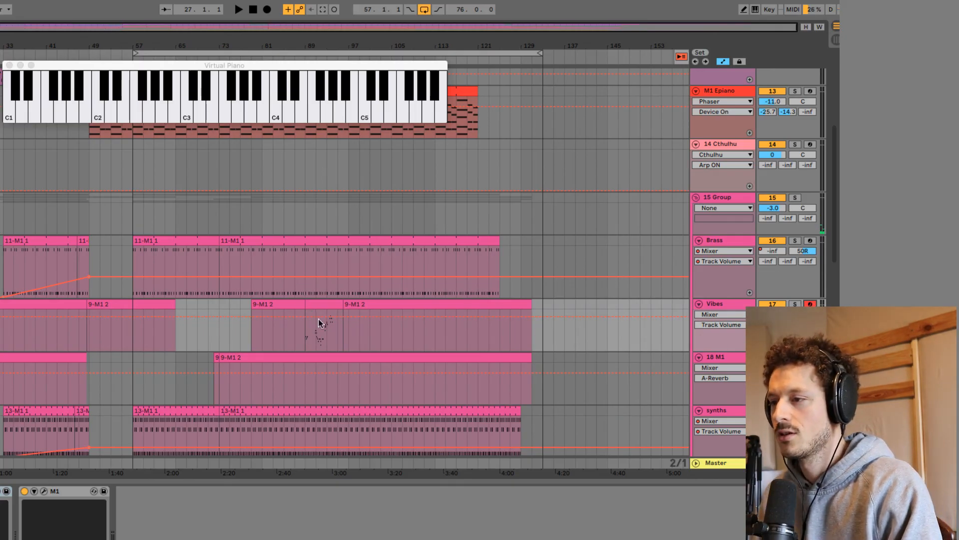
{"action": "left_click", "coordinate": [306, 334]}
{"action": "key", "text": "space"}
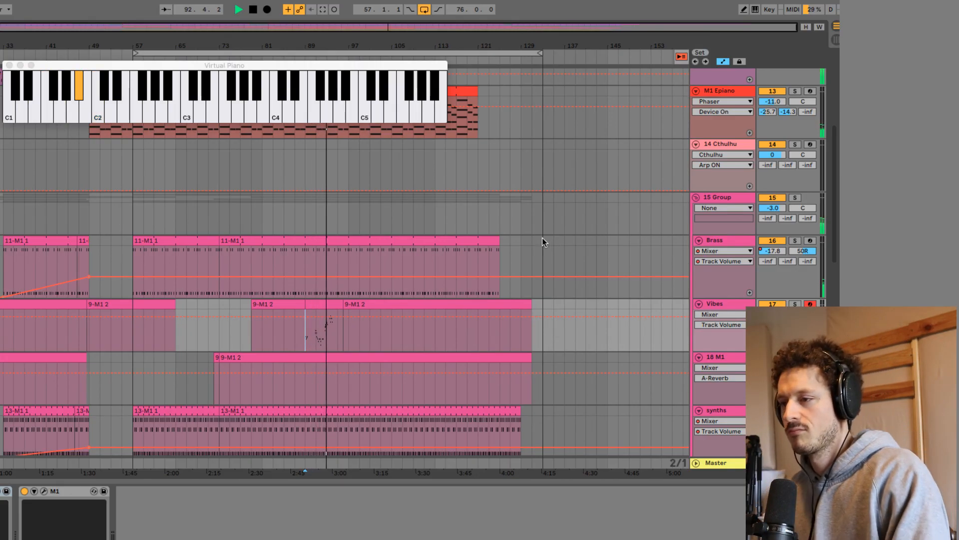
{"action": "key", "text": "space"}
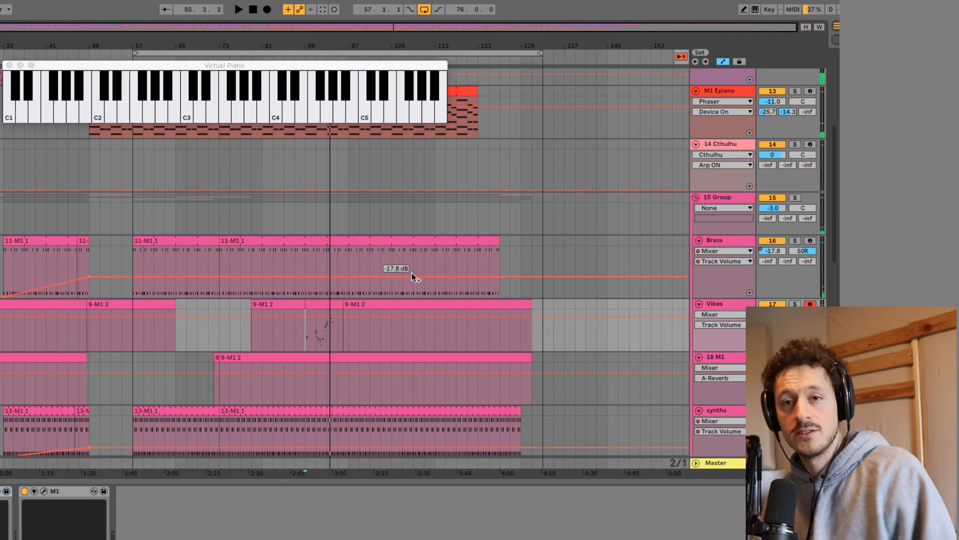